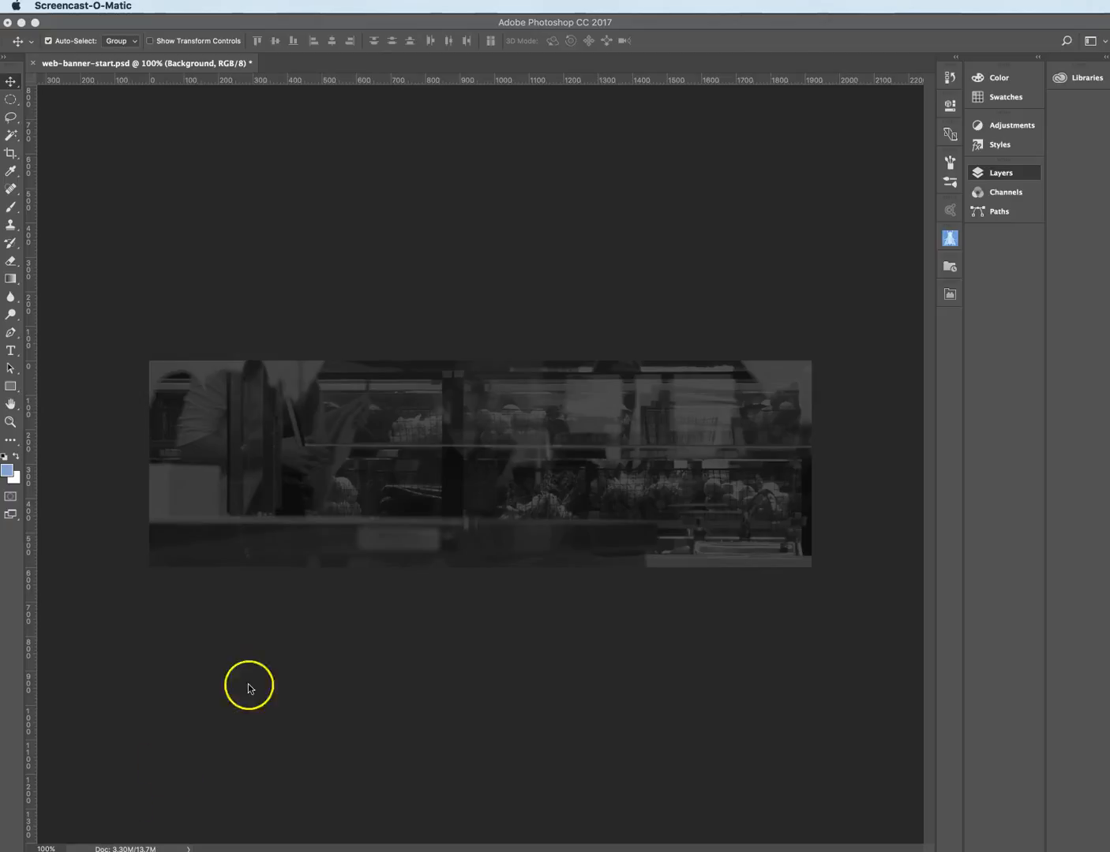
{"action": "left_click", "coordinate": [522, 472]}
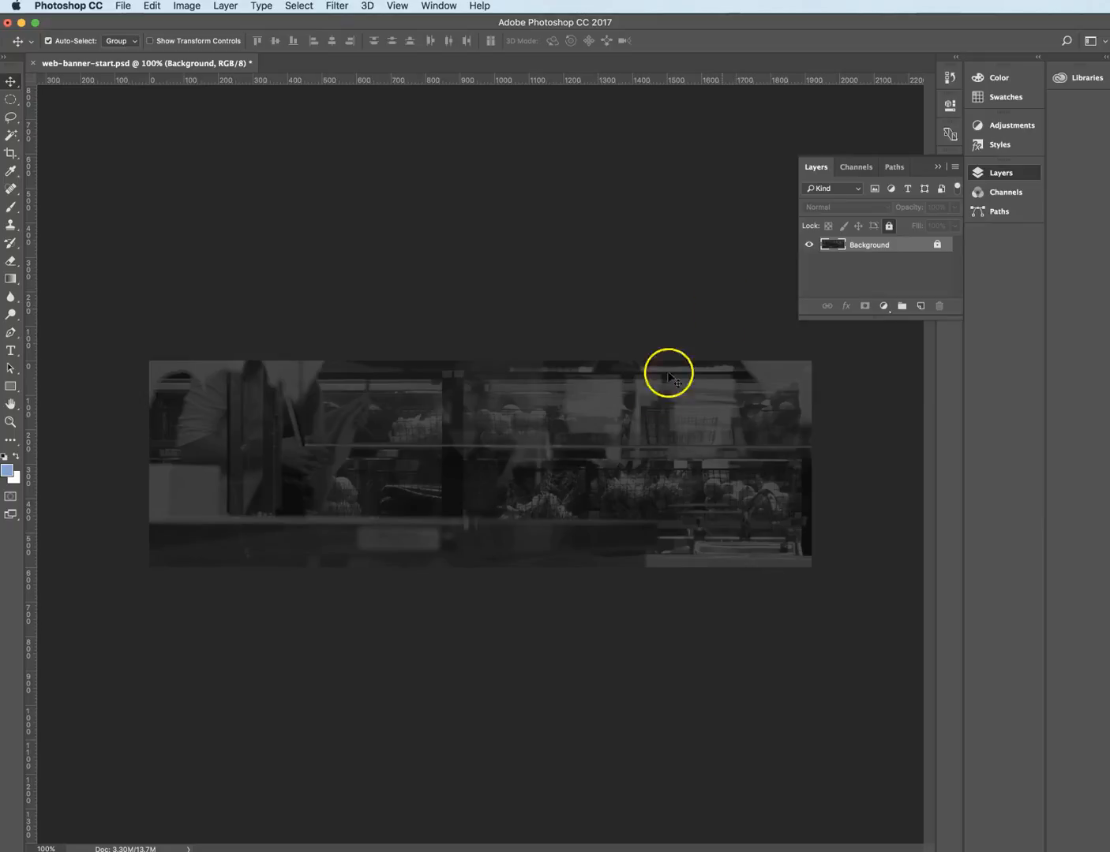
{"action": "left_click", "coordinate": [614, 432]}
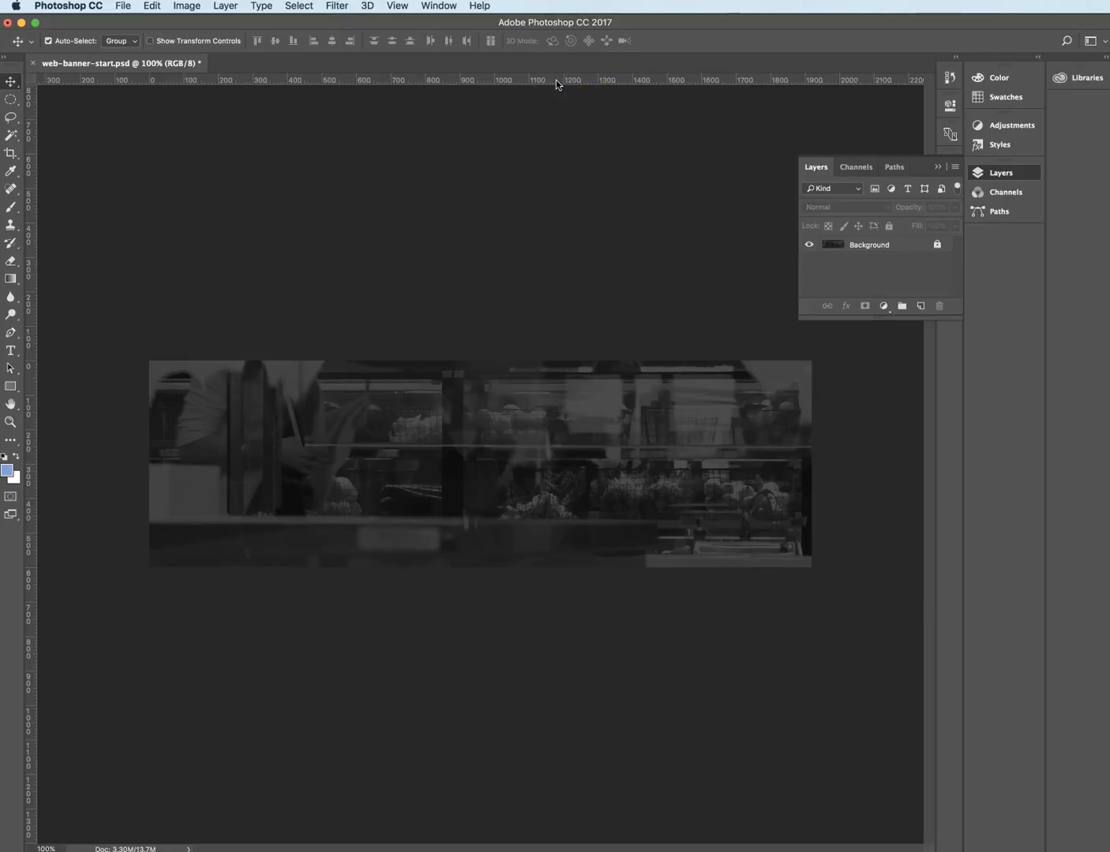
- Hide the document rulers and show them again
{"action": "key", "text": "super+r"}
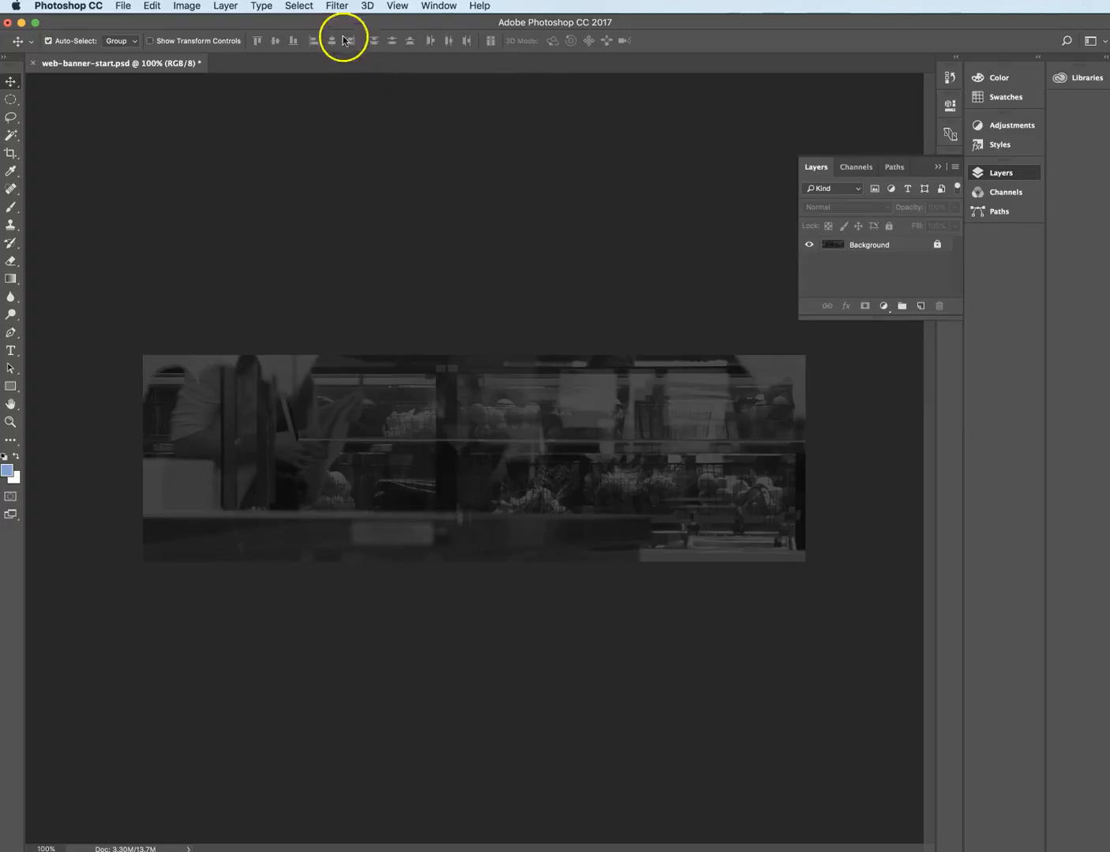
{"action": "left_click", "coordinate": [397, 8]}
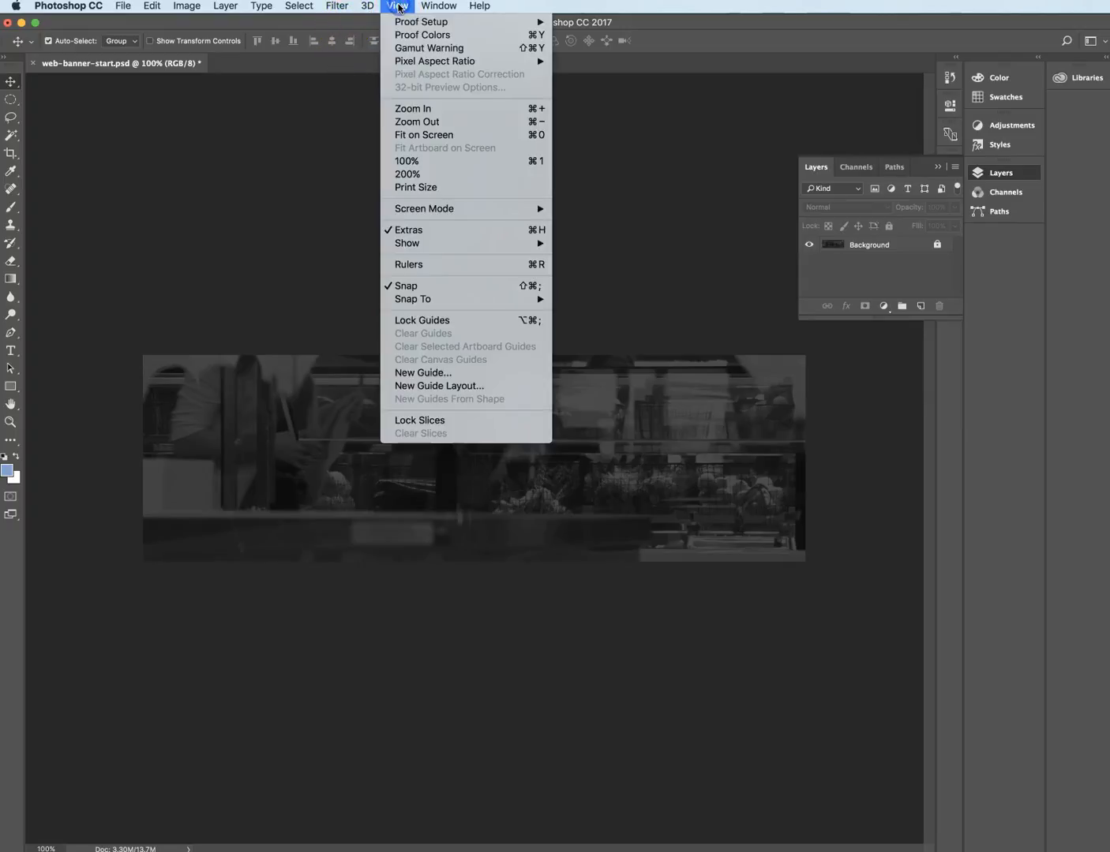
{"action": "left_click", "coordinate": [415, 266]}
{"action": "key", "text": "super"}
{"action": "key", "text": "super+r"}
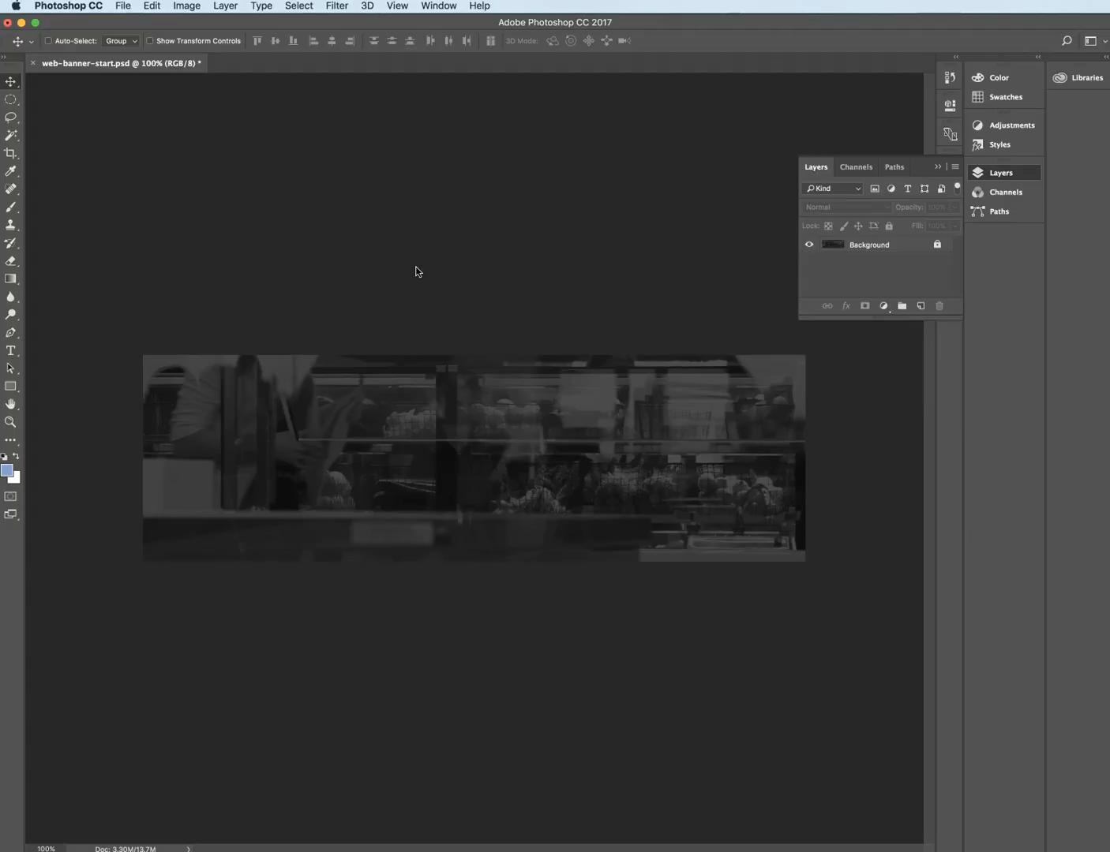
{"action": "key", "text": "super+r"}
{"action": "left_click", "coordinate": [433, 323]}
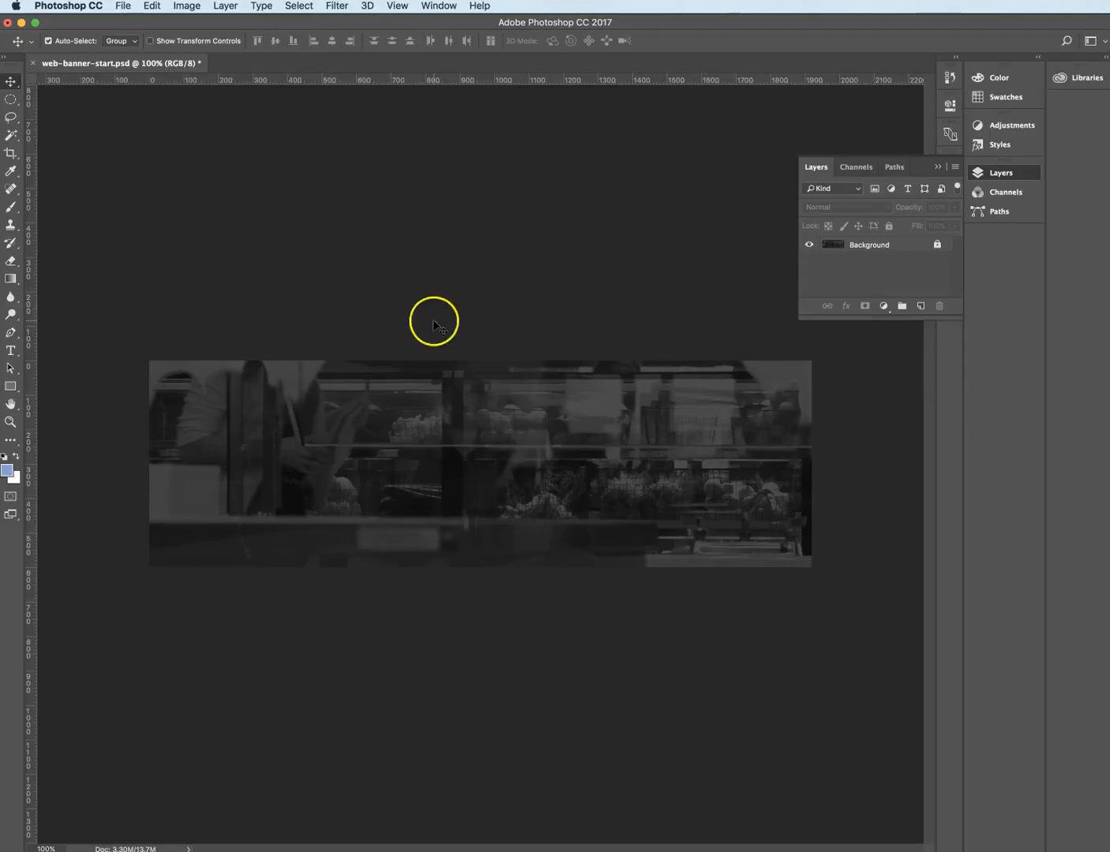
- Switch the ruler units to inches and back to pixels
{"action": "right_click", "coordinate": [606, 79]}
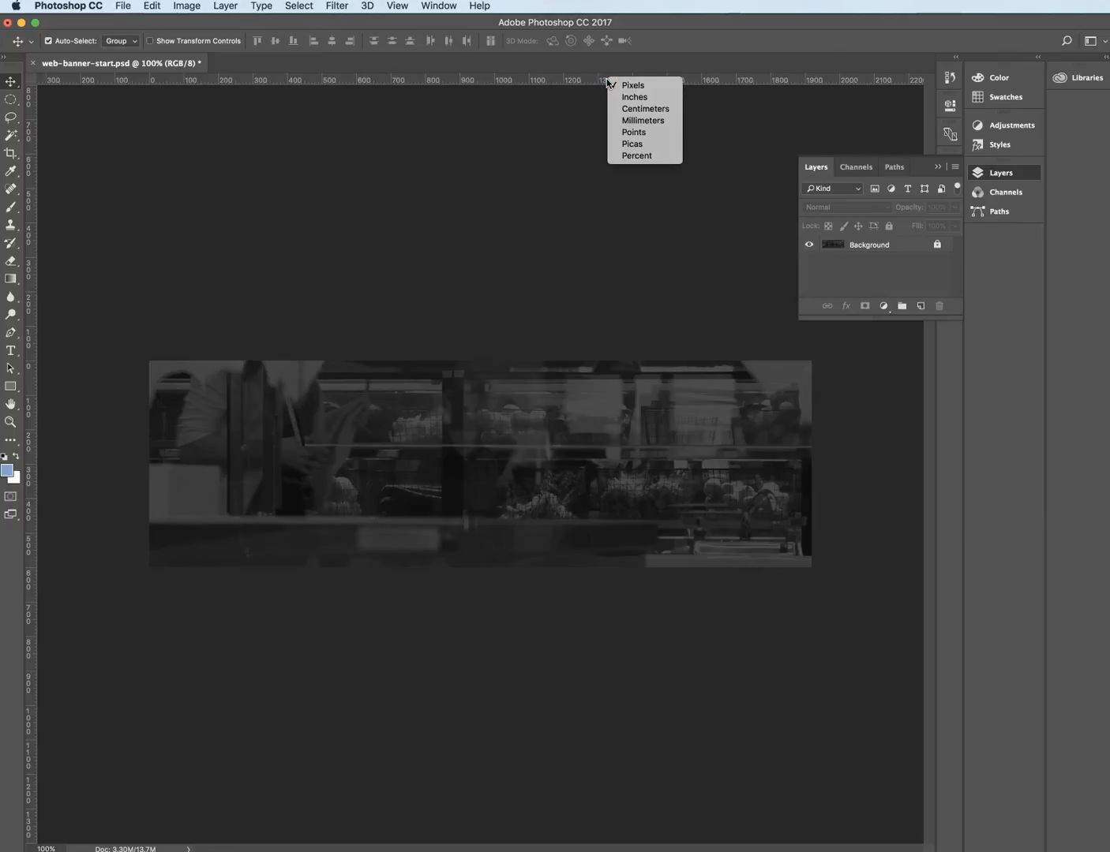
{"action": "left_click", "coordinate": [634, 97]}
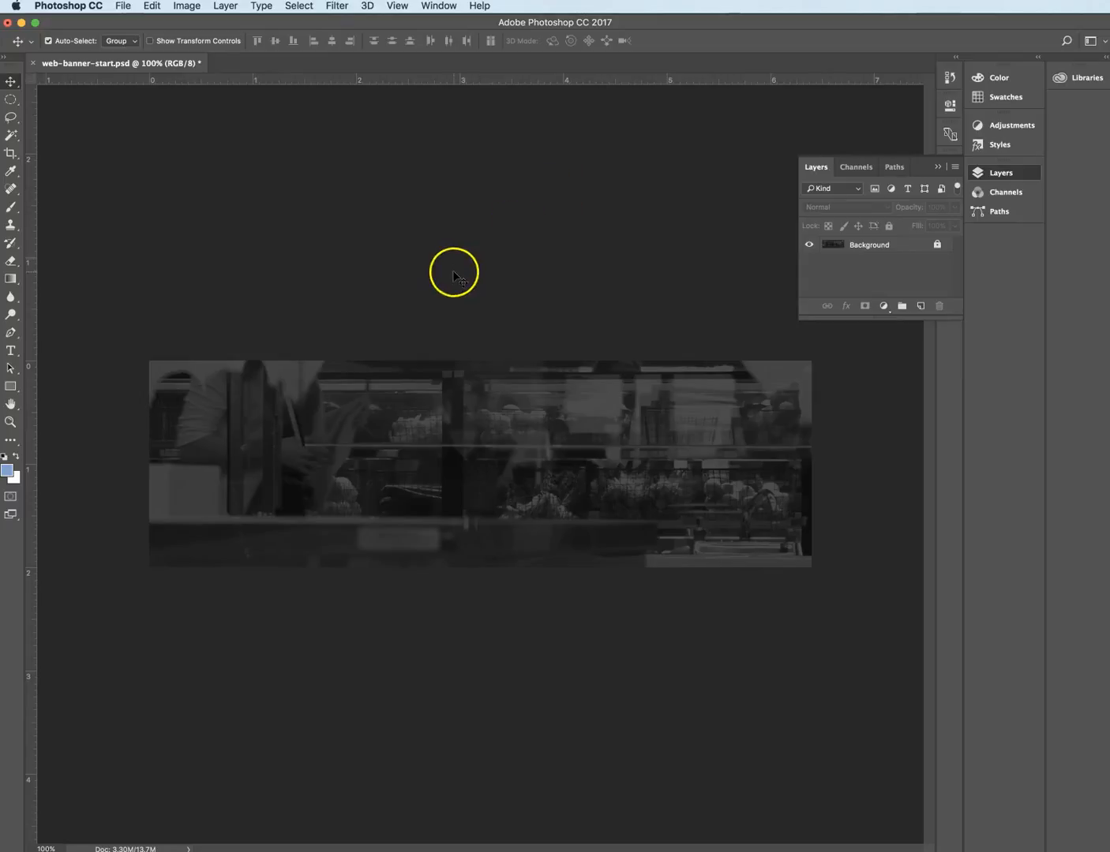
{"action": "right_click", "coordinate": [606, 80]}
{"action": "left_click", "coordinate": [629, 87]}
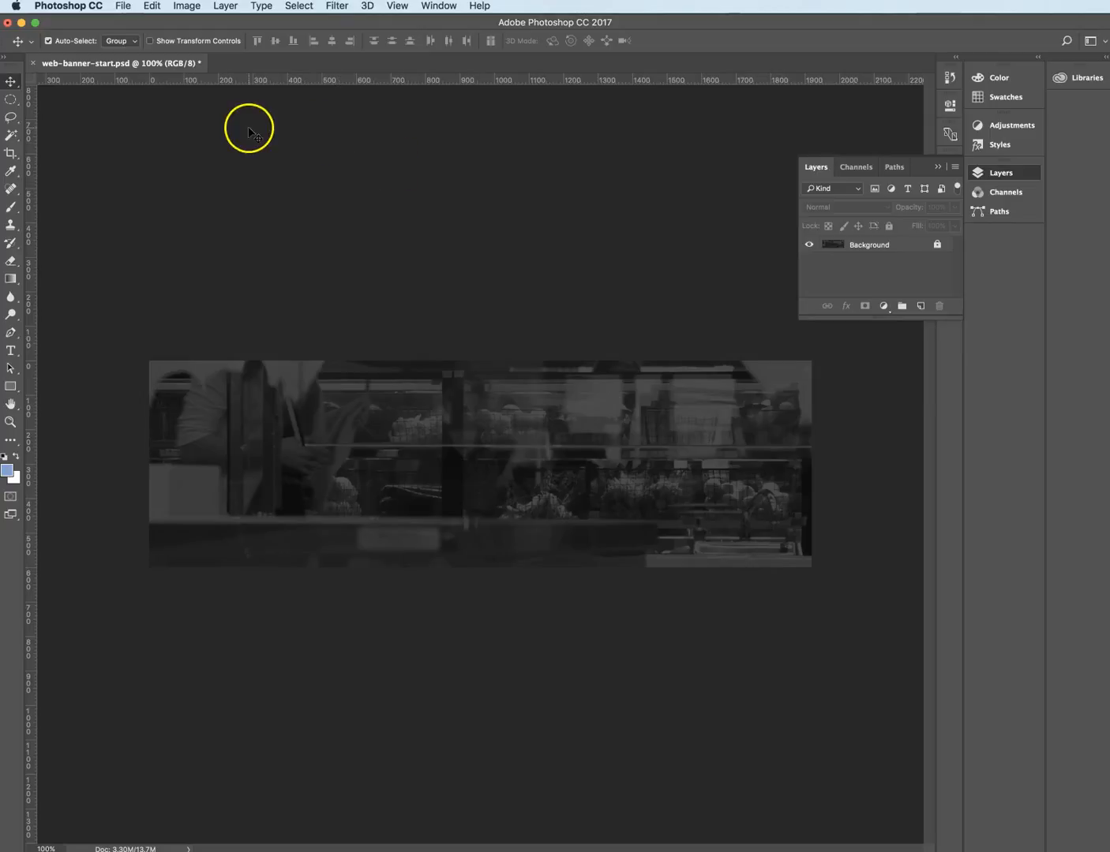
- Check the banner's pixel dimensions in the Image Size dialog and leave them unedited
{"action": "left_click", "coordinate": [188, 6]}
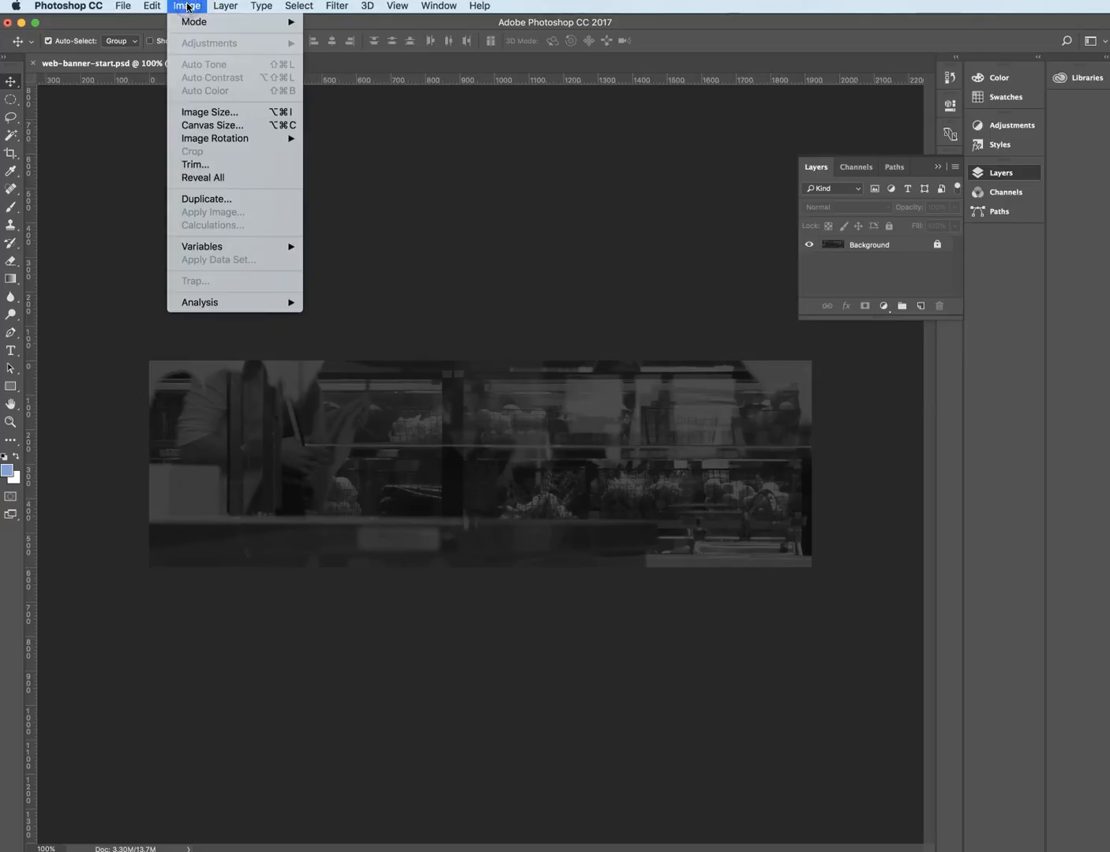
{"action": "left_click", "coordinate": [206, 112]}
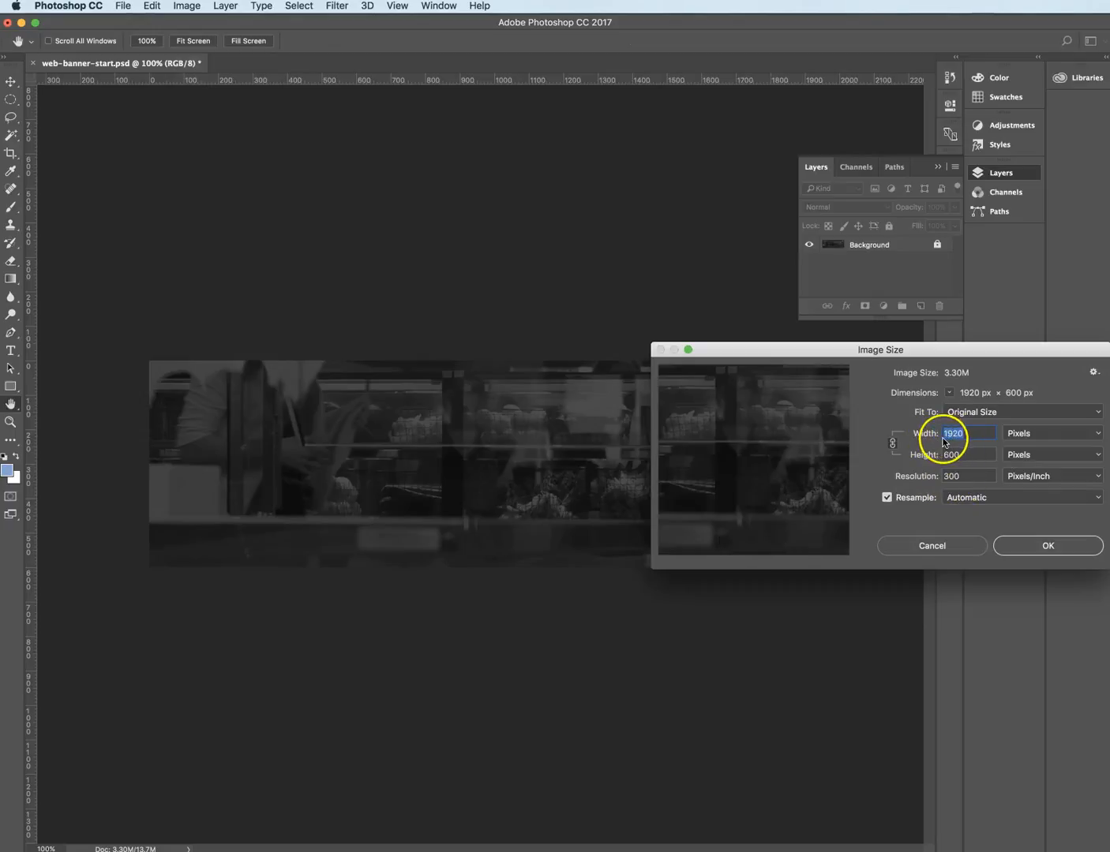
{"action": "left_click", "coordinate": [955, 546]}
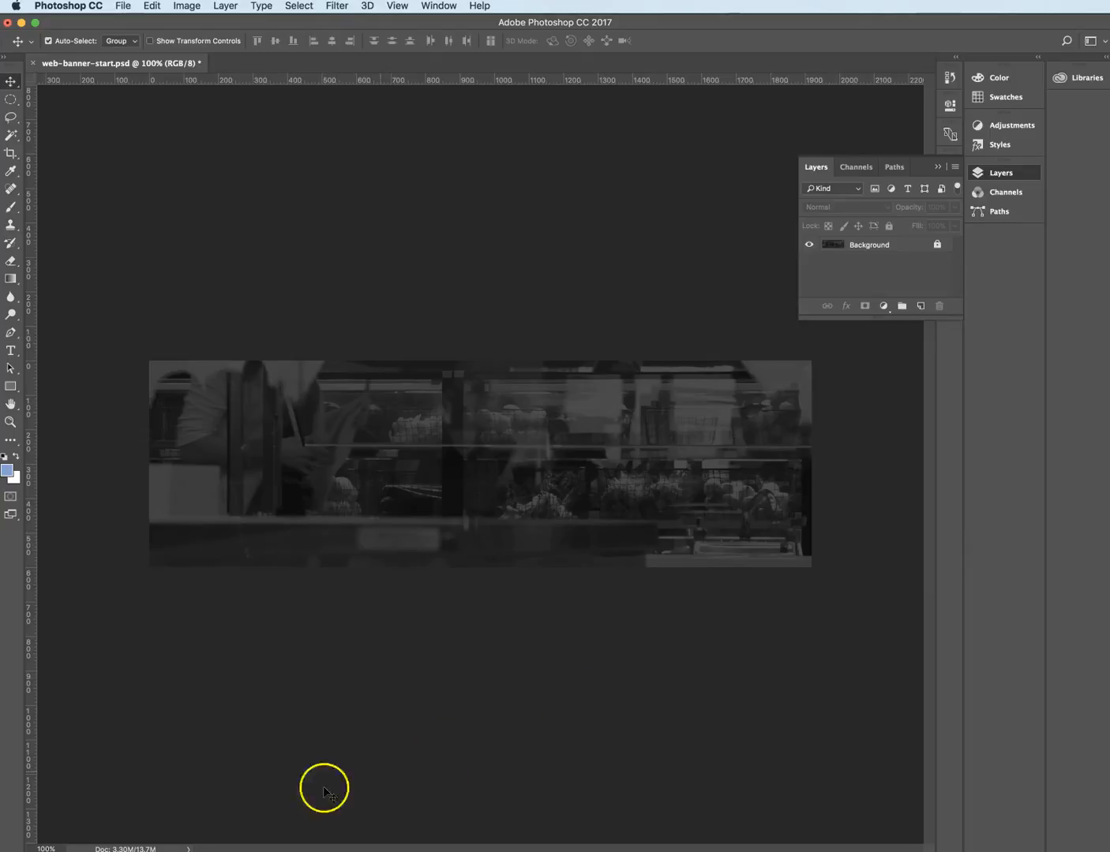
- Switch to Firefox and search Google Images for "breakfast"
{"action": "key", "text": "super+Tab"}
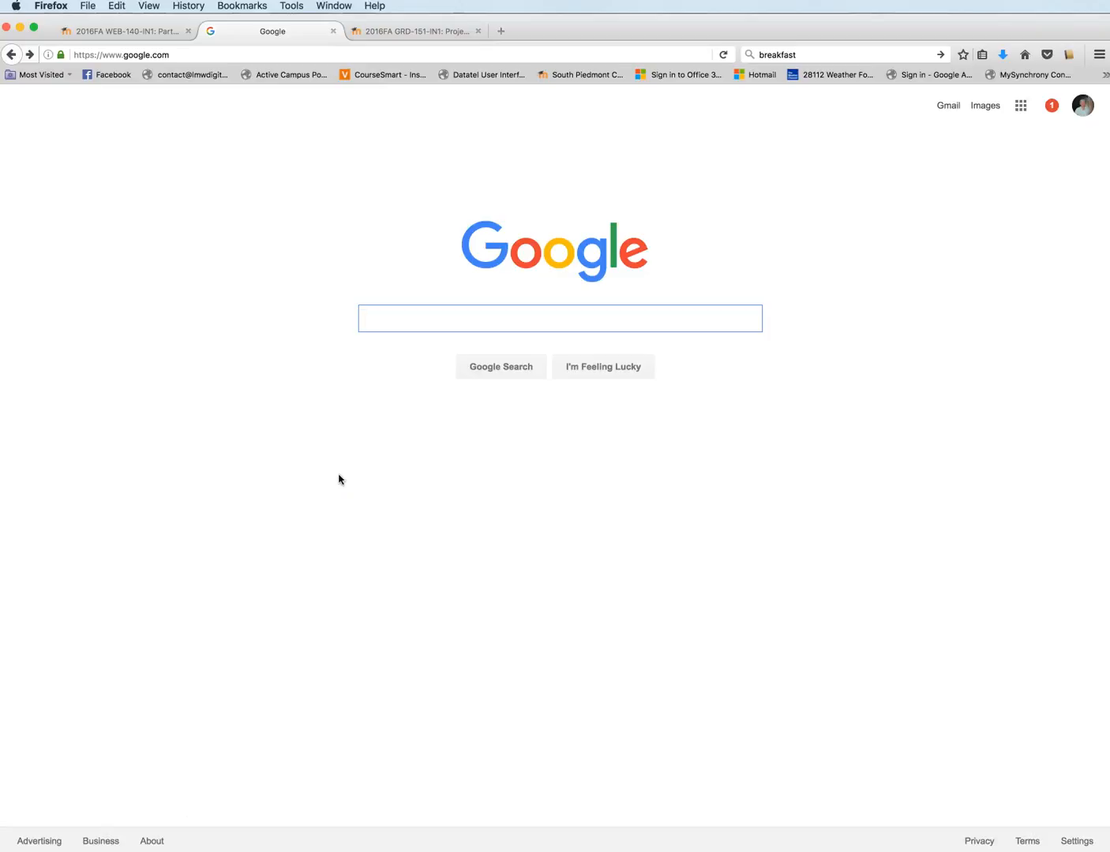
{"action": "type", "text": "breakfast"}
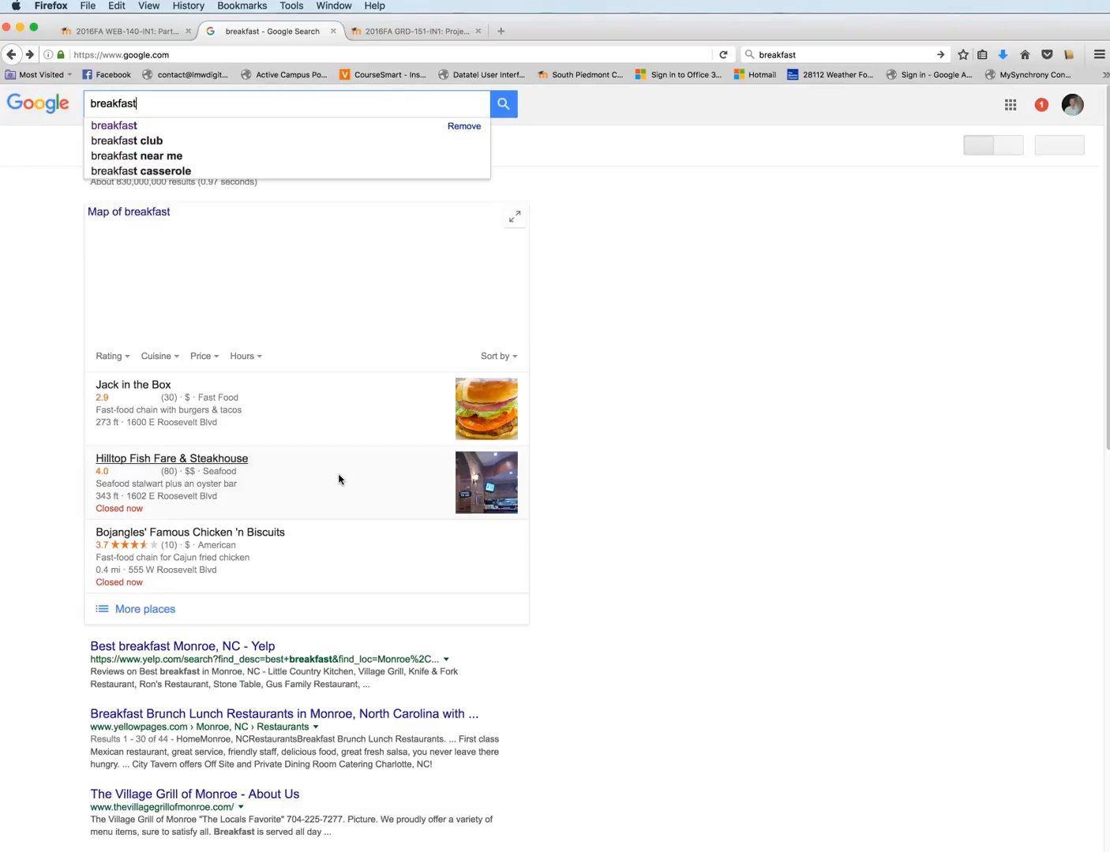
{"action": "key", "text": "Return"}
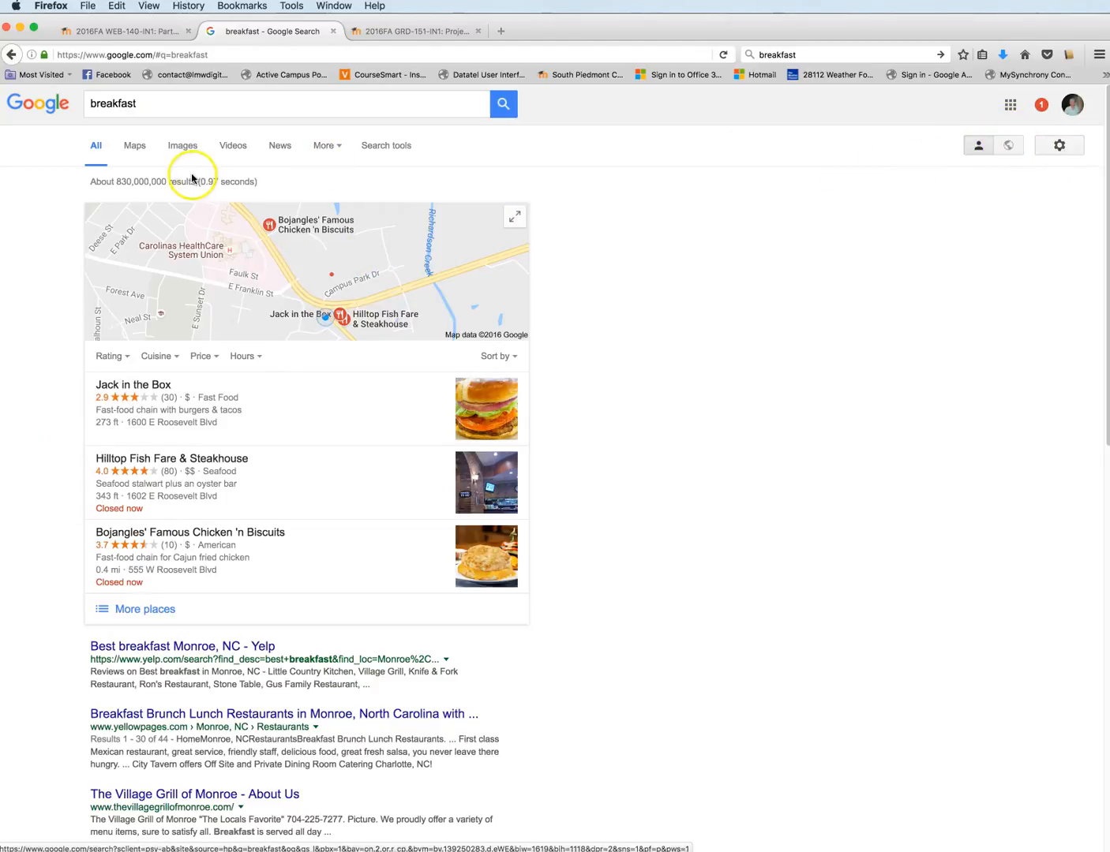
{"action": "left_click", "coordinate": [182, 145]}
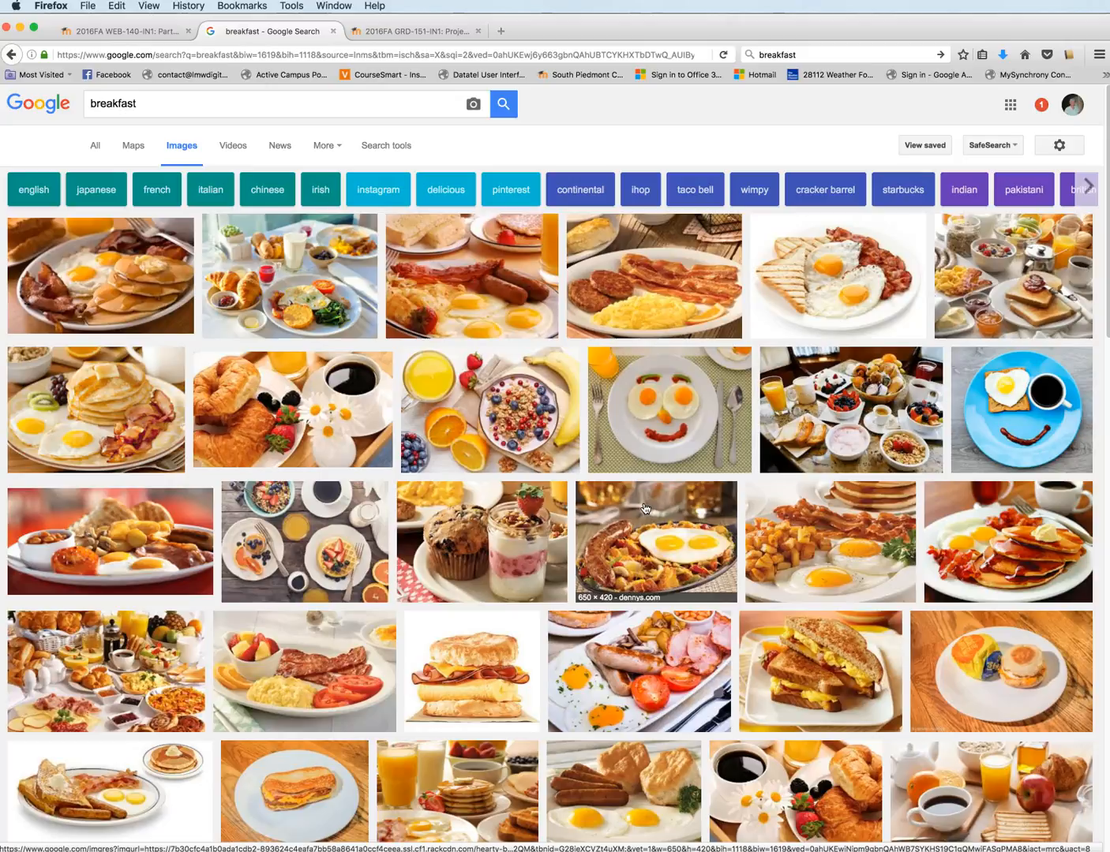
- Open Google's Advanced Image Search and limit the image size to "Larger than 1024×768"
{"action": "left_click", "coordinate": [1059, 147]}
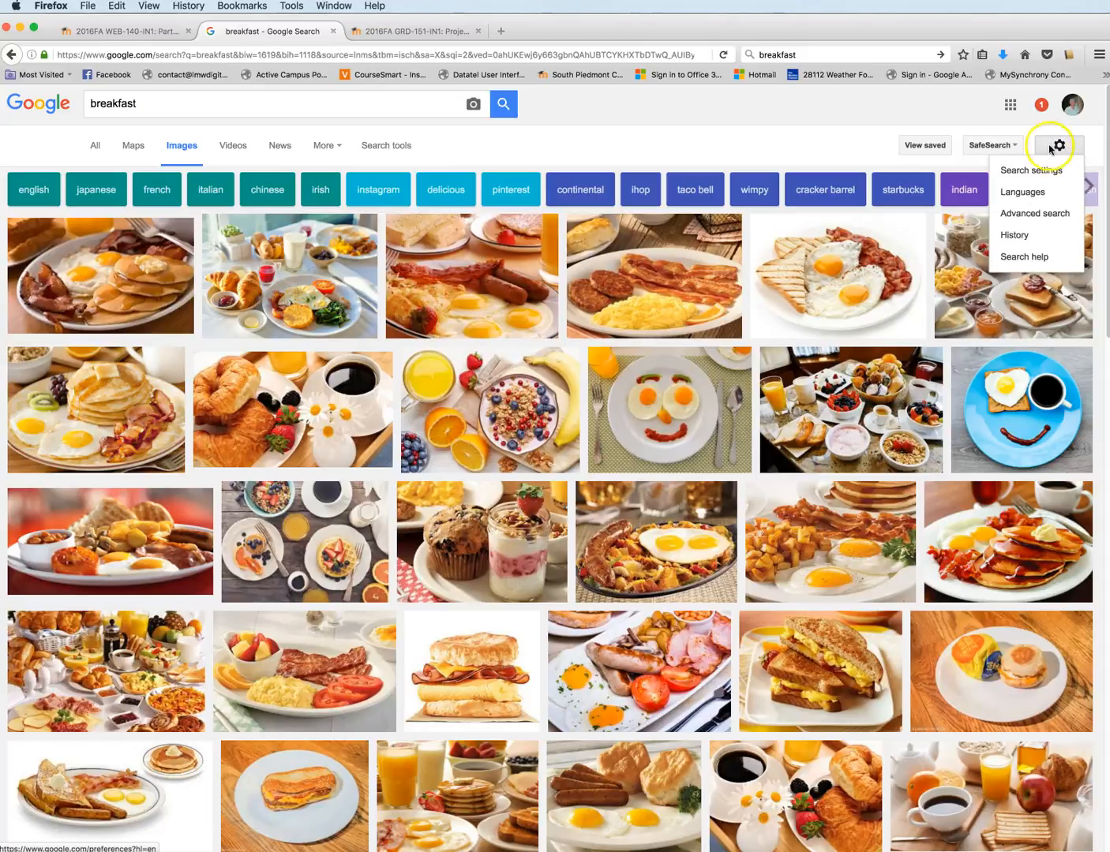
{"action": "left_click", "coordinate": [1033, 213]}
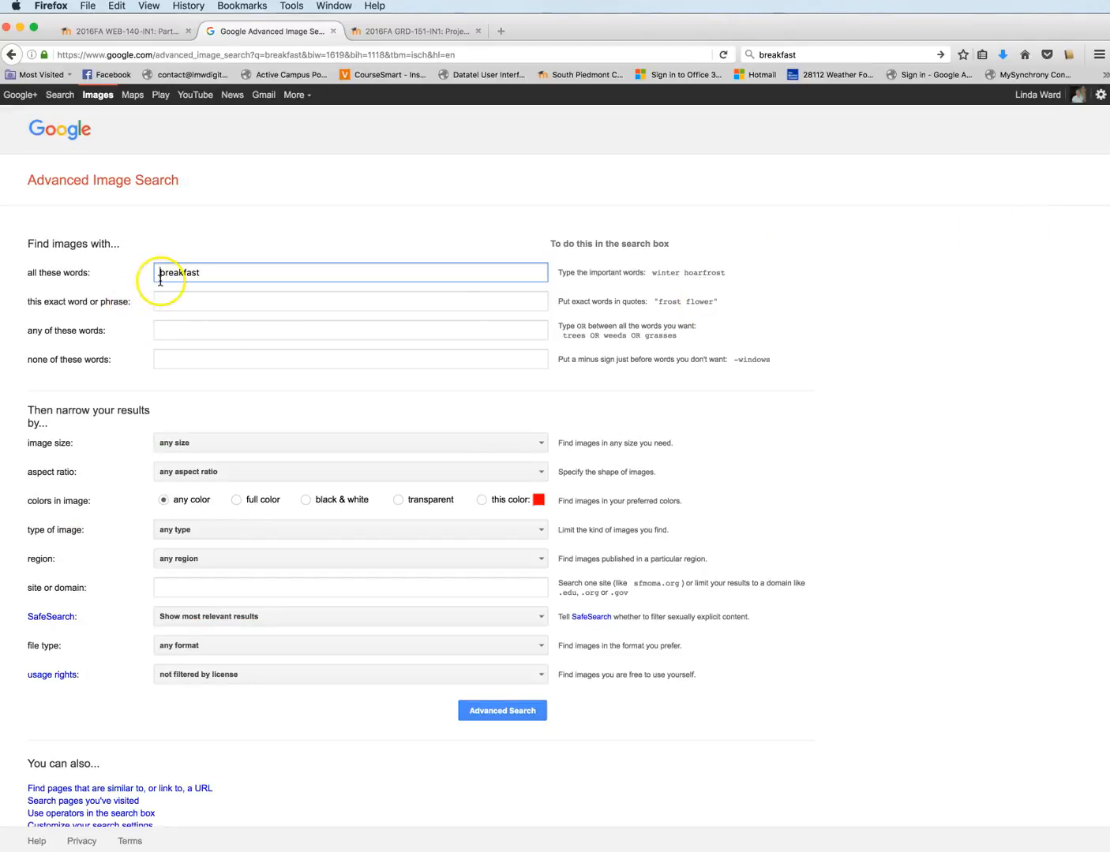
{"action": "left_click", "coordinate": [214, 445]}
{"action": "scroll", "coordinate": [245, 545], "scroll_direction": "down", "scroll_amount": 3}
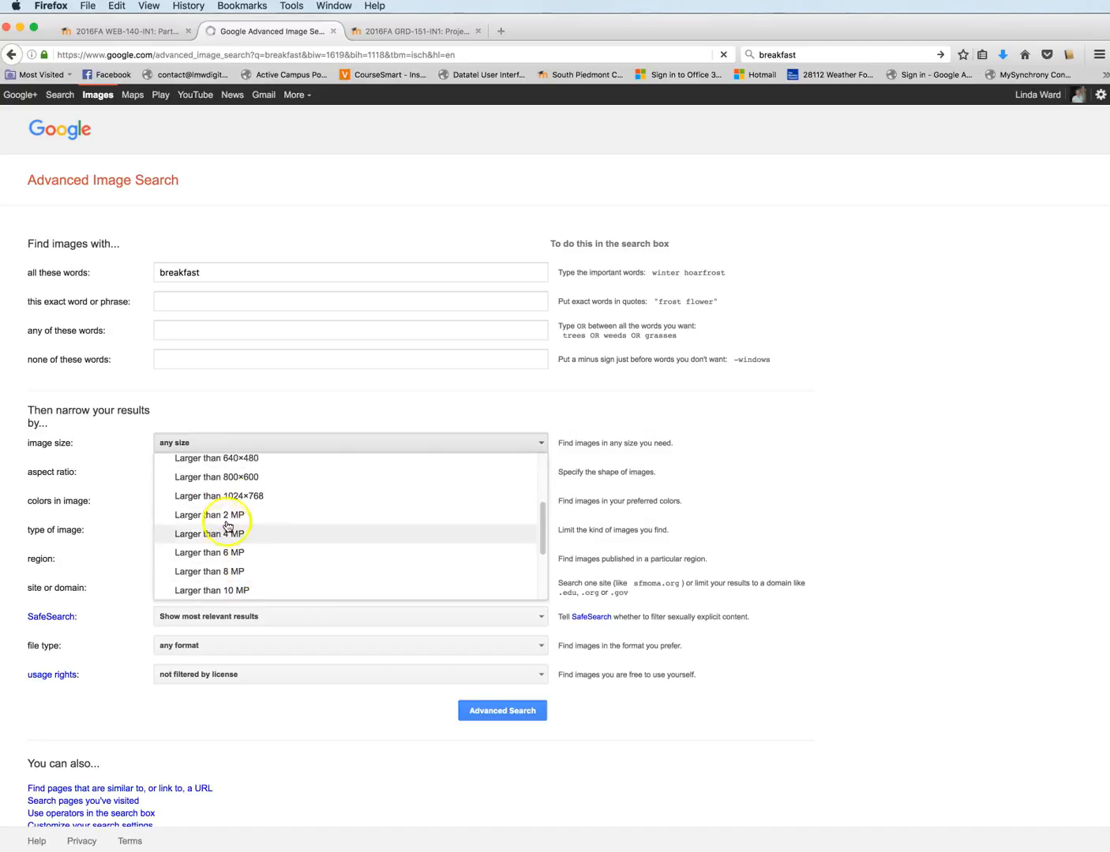
{"action": "left_click", "coordinate": [229, 496]}
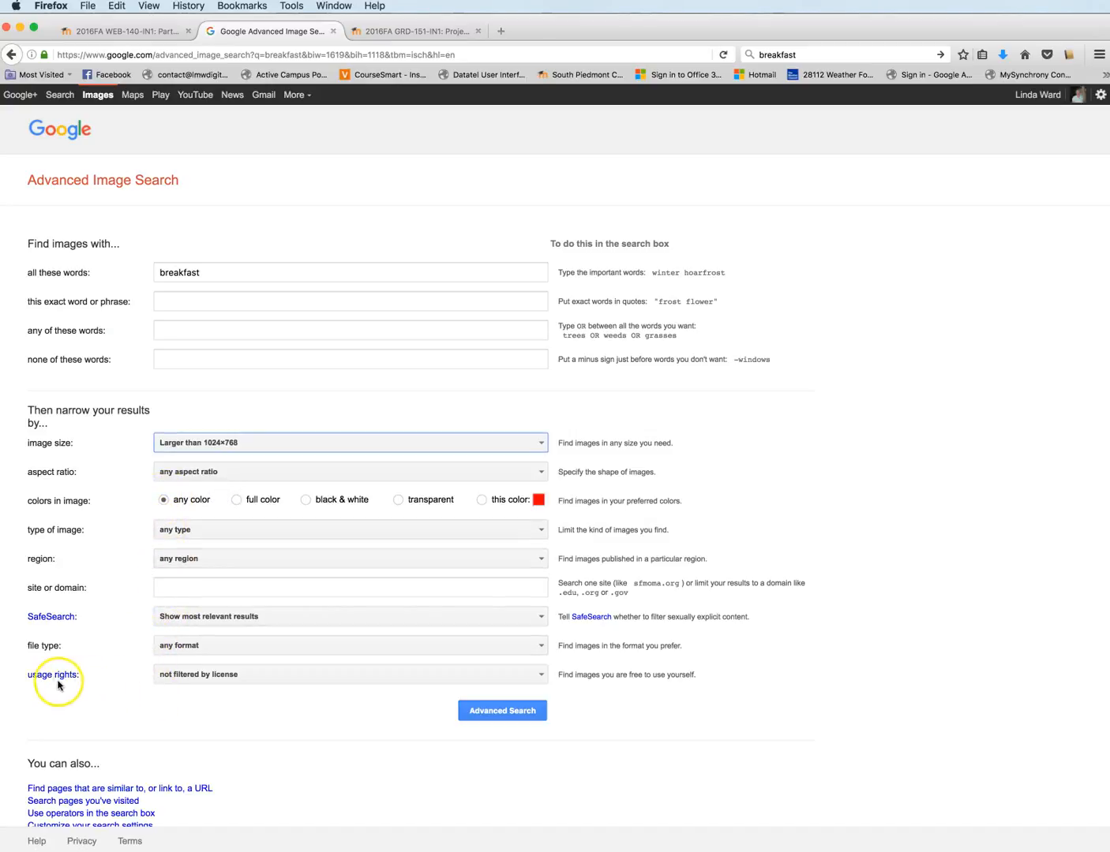
- Set the usage rights to "free to use, share or modify, even commercially" and run the advanced search
{"action": "left_click", "coordinate": [253, 677]}
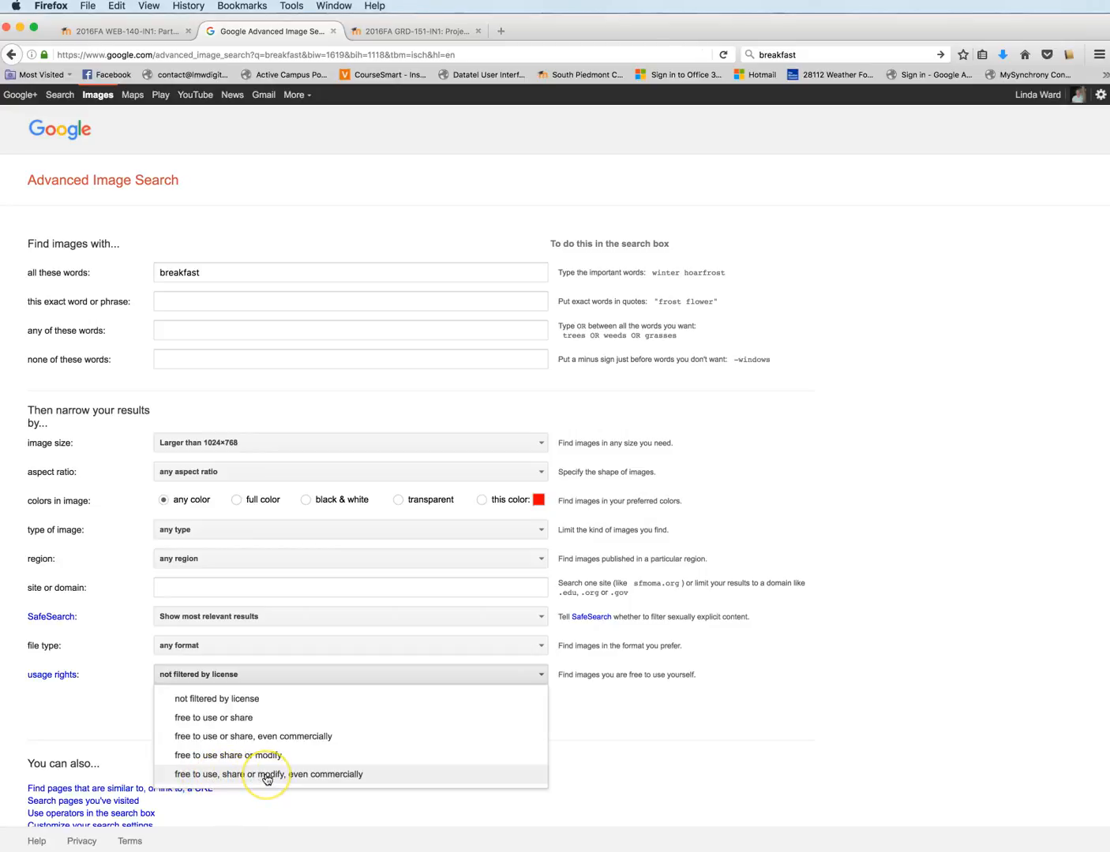
{"action": "left_click", "coordinate": [307, 777]}
{"action": "left_click", "coordinate": [527, 720]}
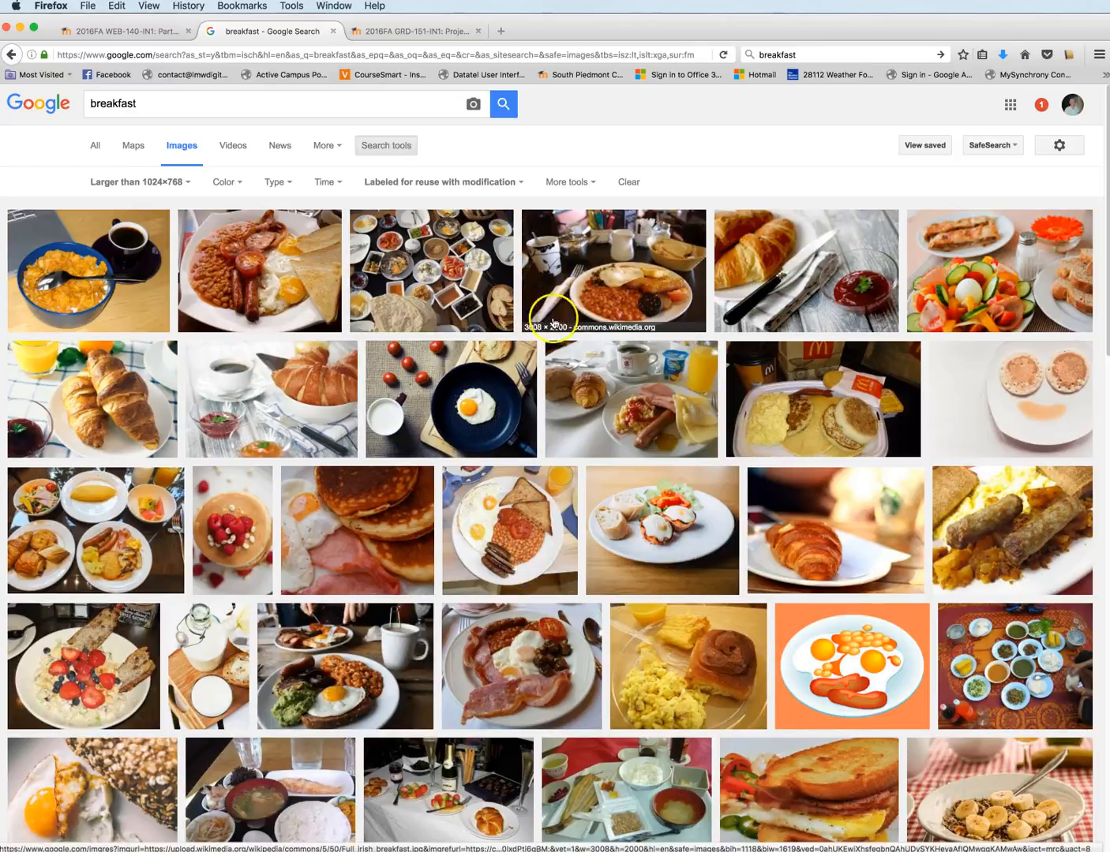
- Open the Wikimedia Commons page of the "English breakfast 2.jpg" photo and review its licensing terms
{"action": "left_click", "coordinate": [260, 269]}
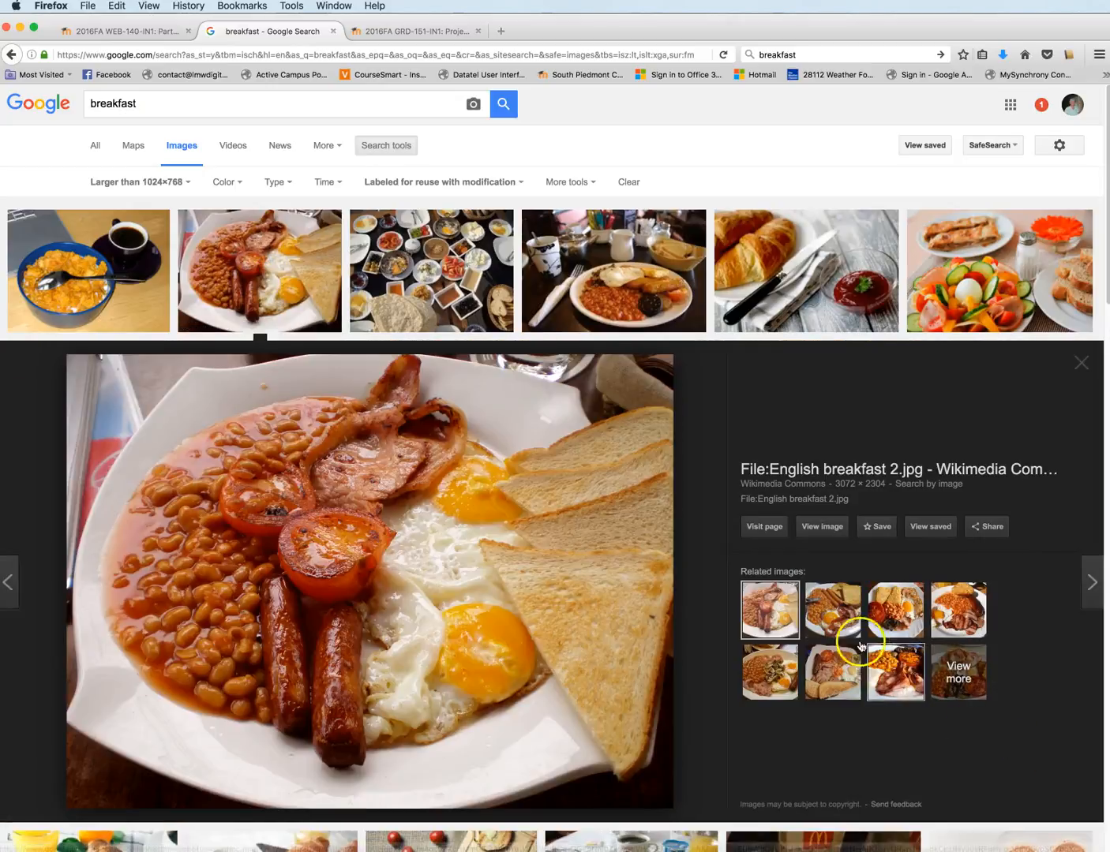
{"action": "left_click", "coordinate": [761, 529]}
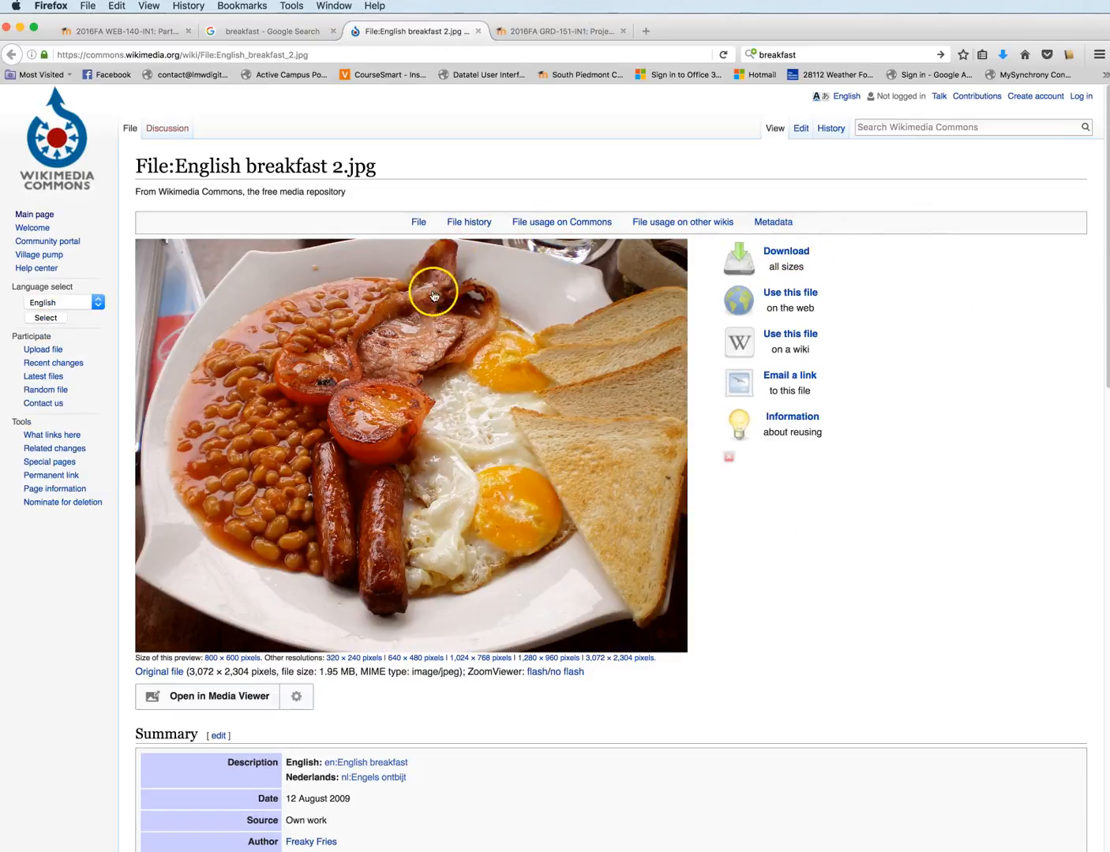
{"action": "scroll", "coordinate": [490, 407], "scroll_direction": "down", "scroll_amount": 5}
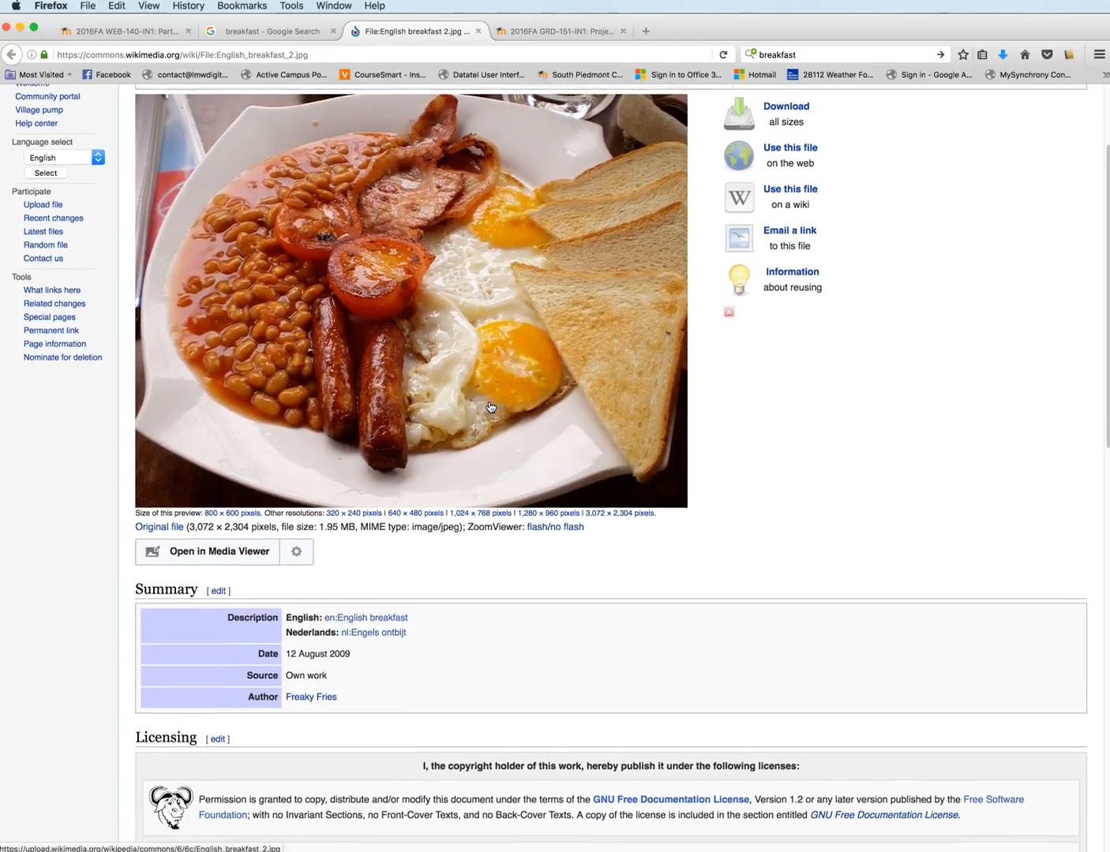
{"action": "scroll", "coordinate": [489, 408], "scroll_direction": "down", "scroll_amount": 5}
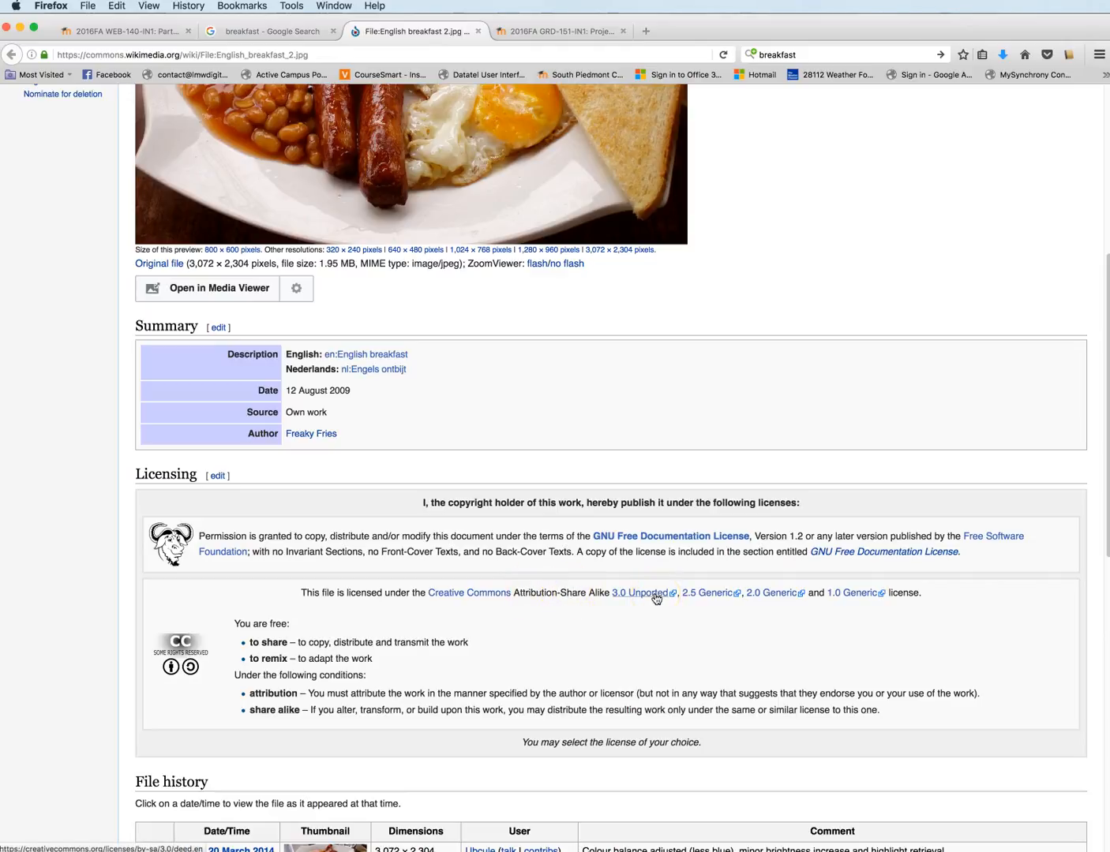
{"action": "scroll", "coordinate": [653, 594], "scroll_direction": "up", "scroll_amount": 3}
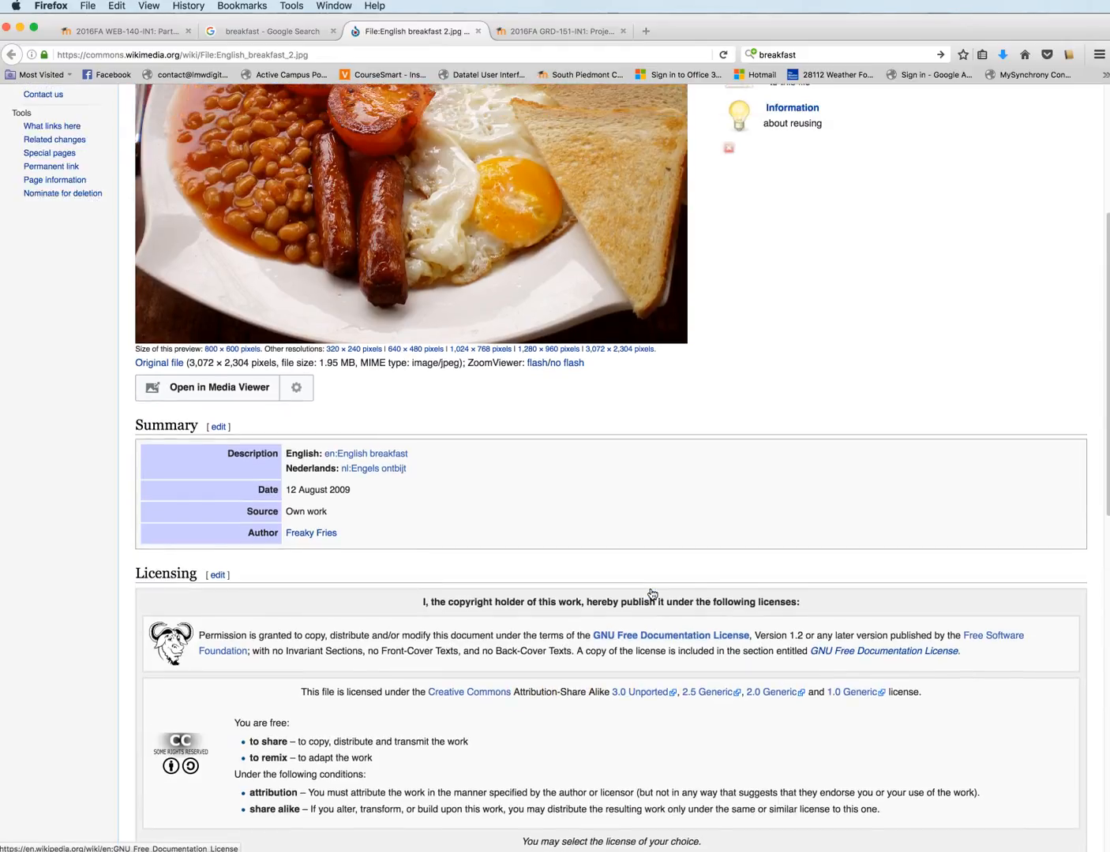
{"action": "scroll", "coordinate": [652, 594], "scroll_direction": "up", "scroll_amount": 5}
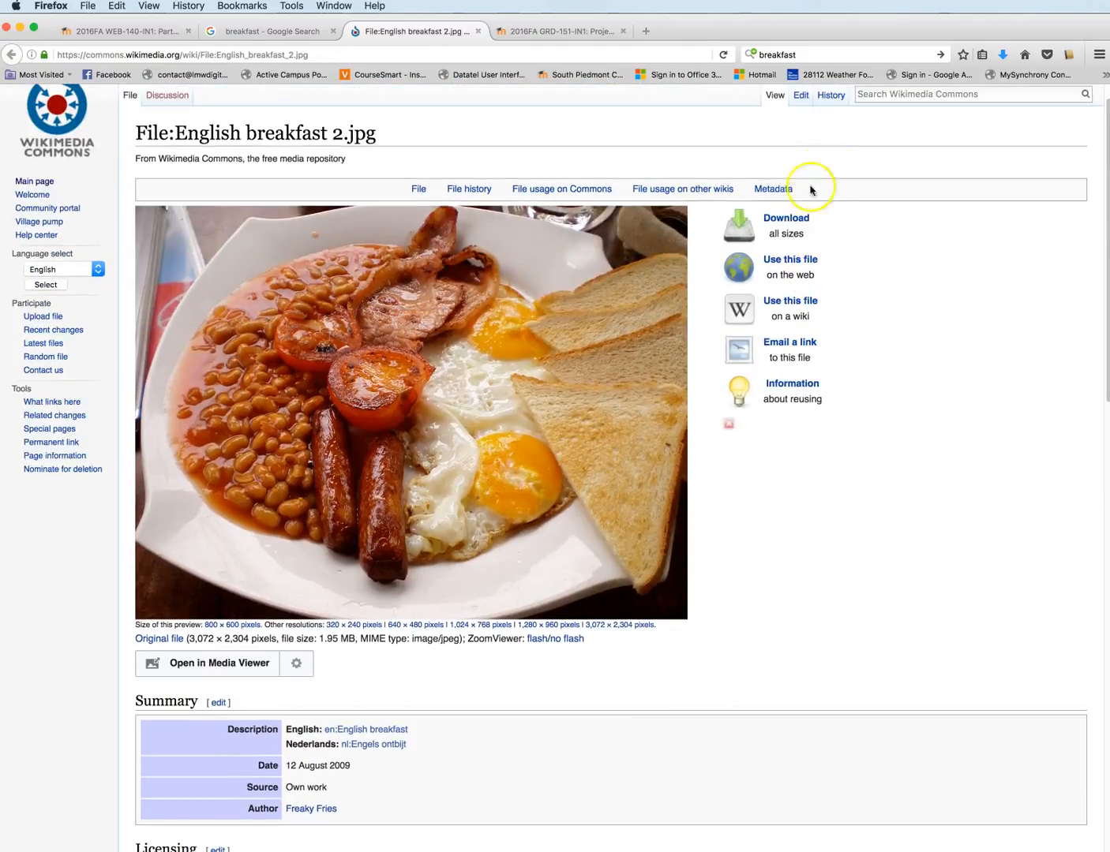
- Open the photo's download options and copy its attribution text
{"action": "left_click", "coordinate": [788, 223]}
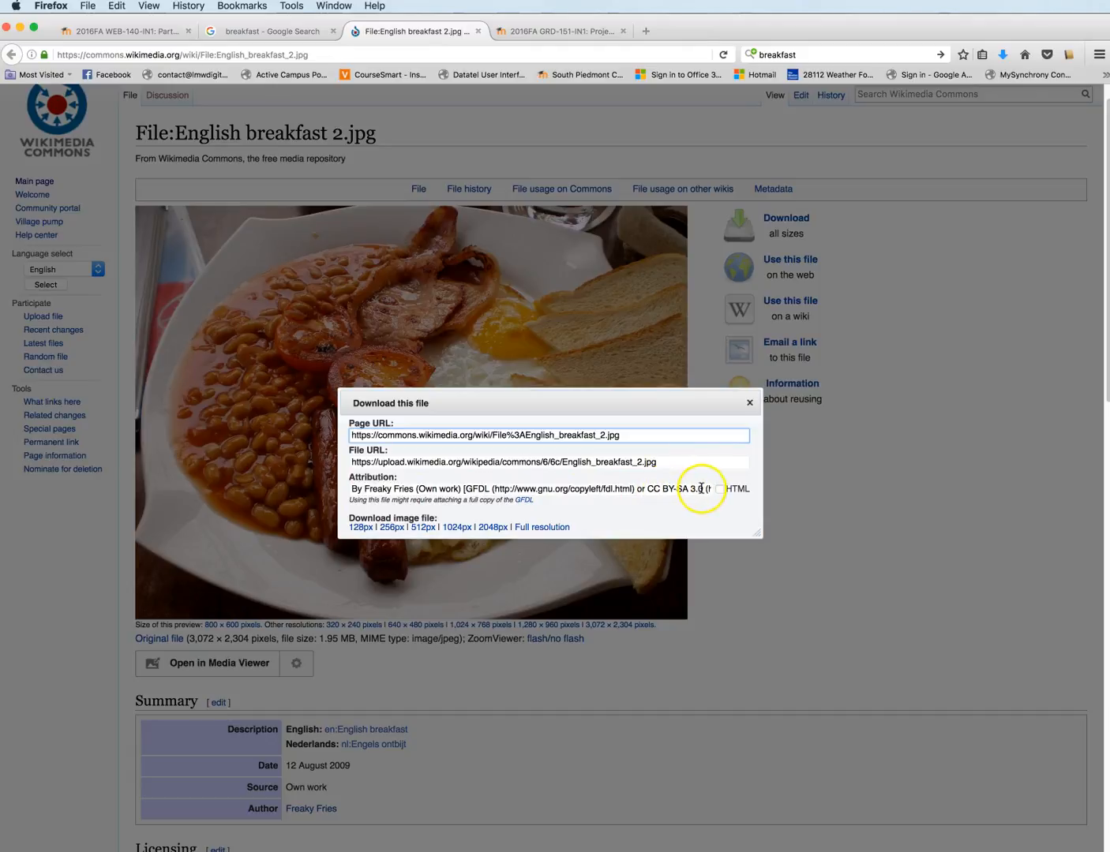
{"action": "left_click", "coordinate": [637, 489]}
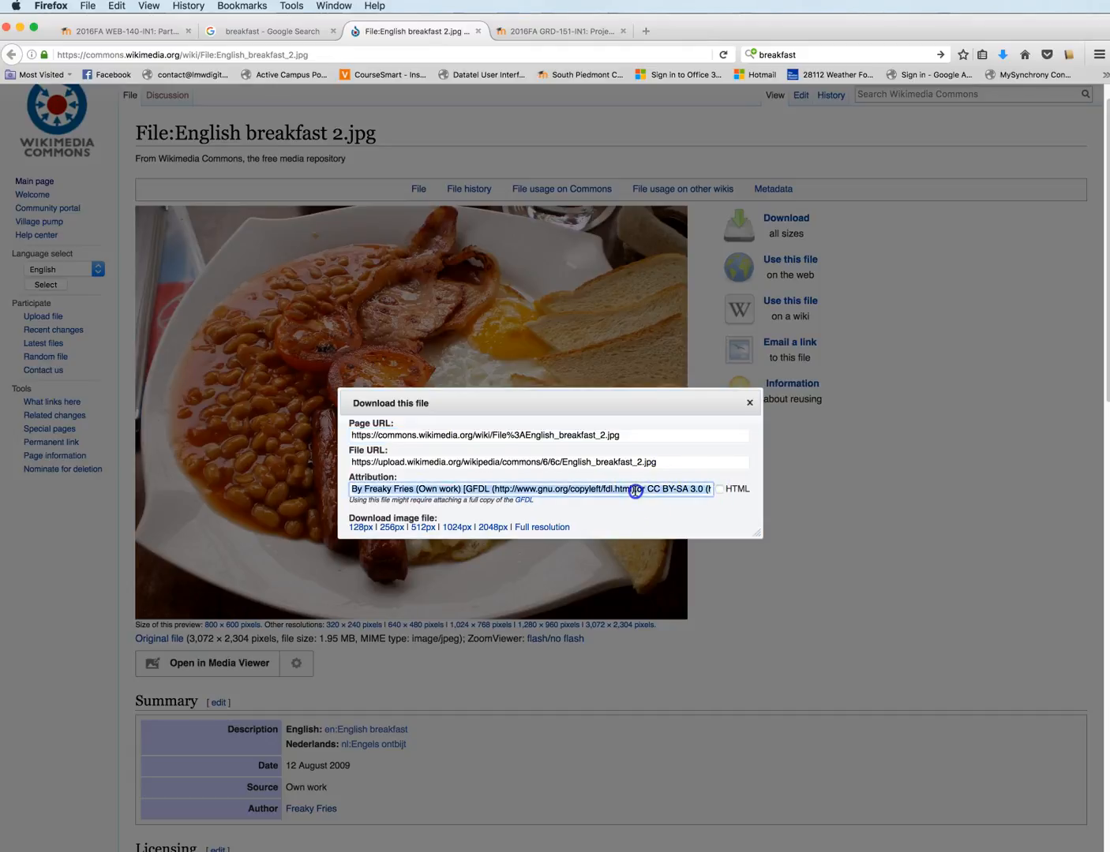
{"action": "key", "text": "super+c"}
- Save the 2048px version of the photo as English_breakfast_2 in the Student Downloads folder and switch back to Photoshop
{"action": "left_click", "coordinate": [526, 514]}
{"action": "left_click", "coordinate": [494, 527]}
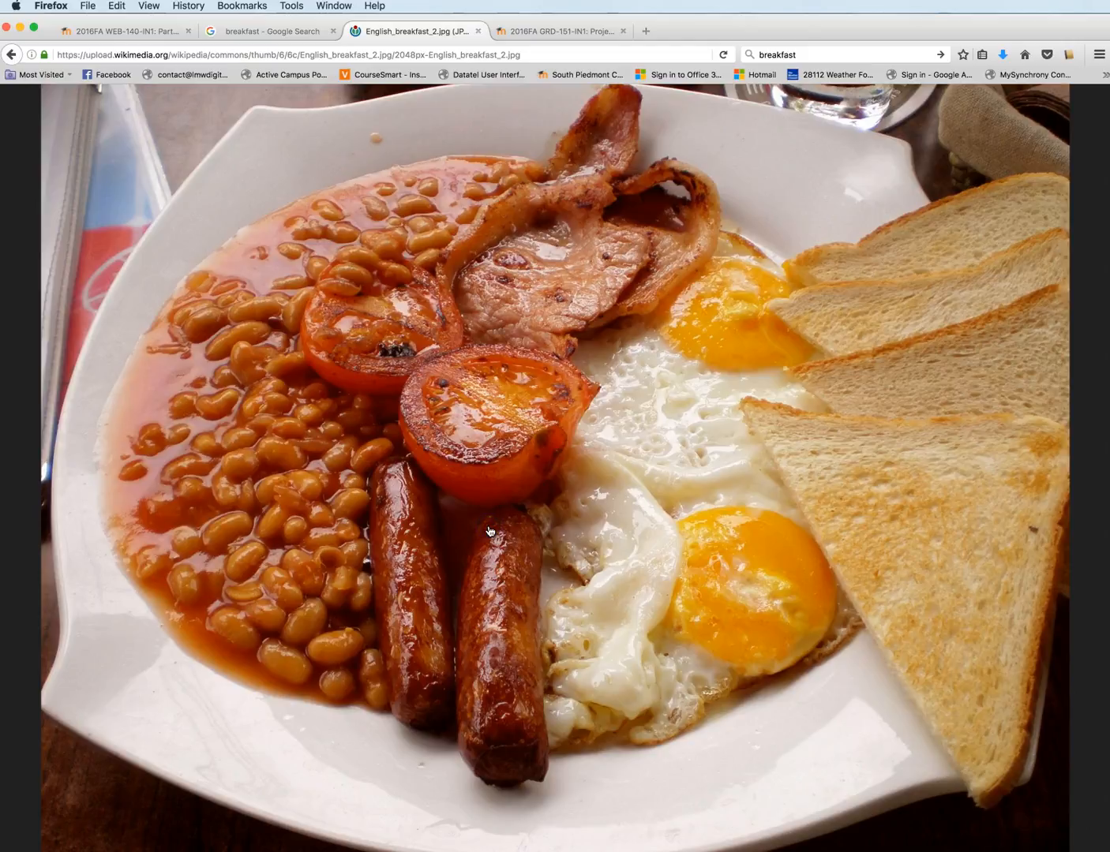
{"action": "right_click", "coordinate": [568, 341]}
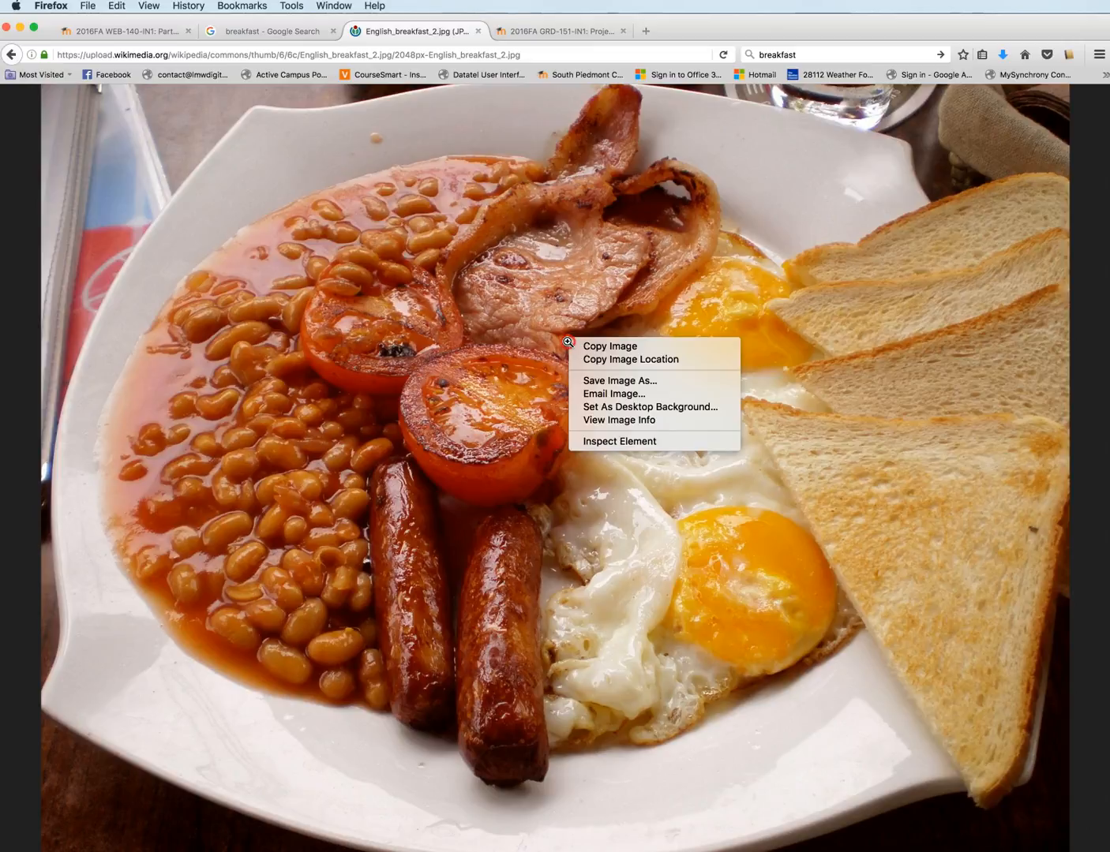
{"action": "left_click", "coordinate": [605, 382]}
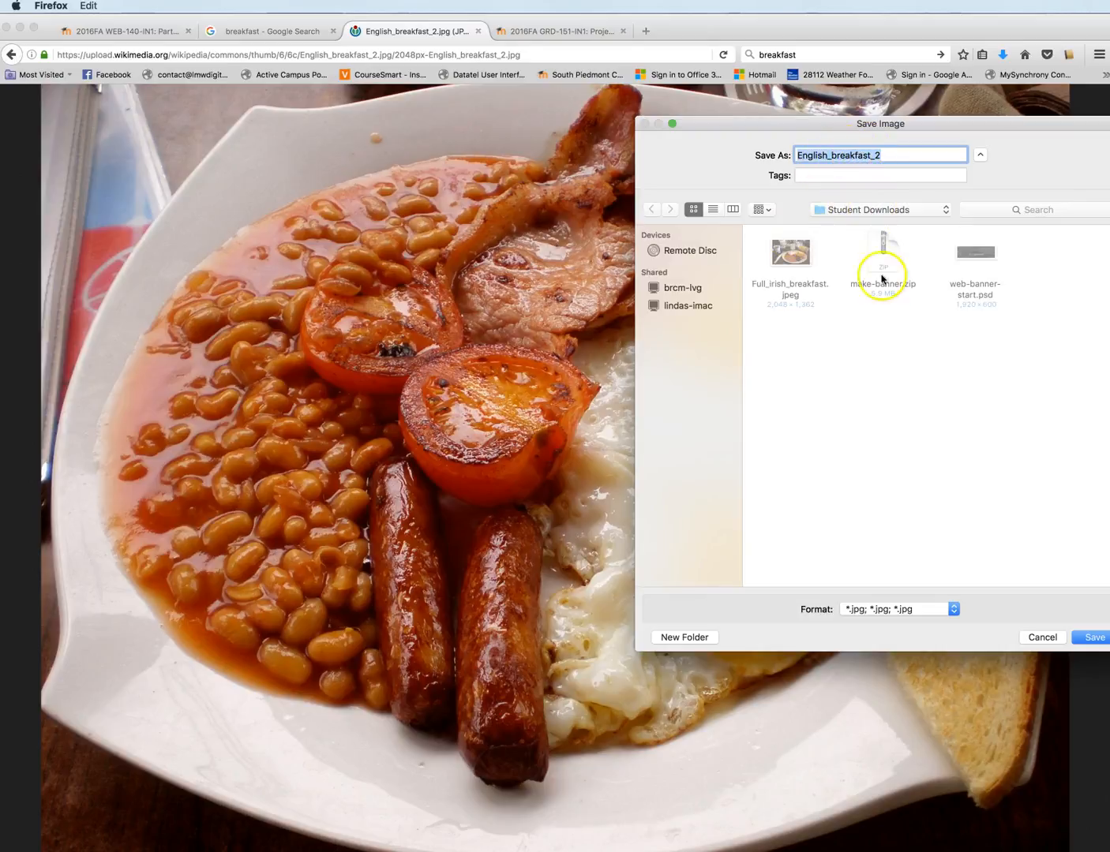
{"action": "left_click", "coordinate": [1094, 640]}
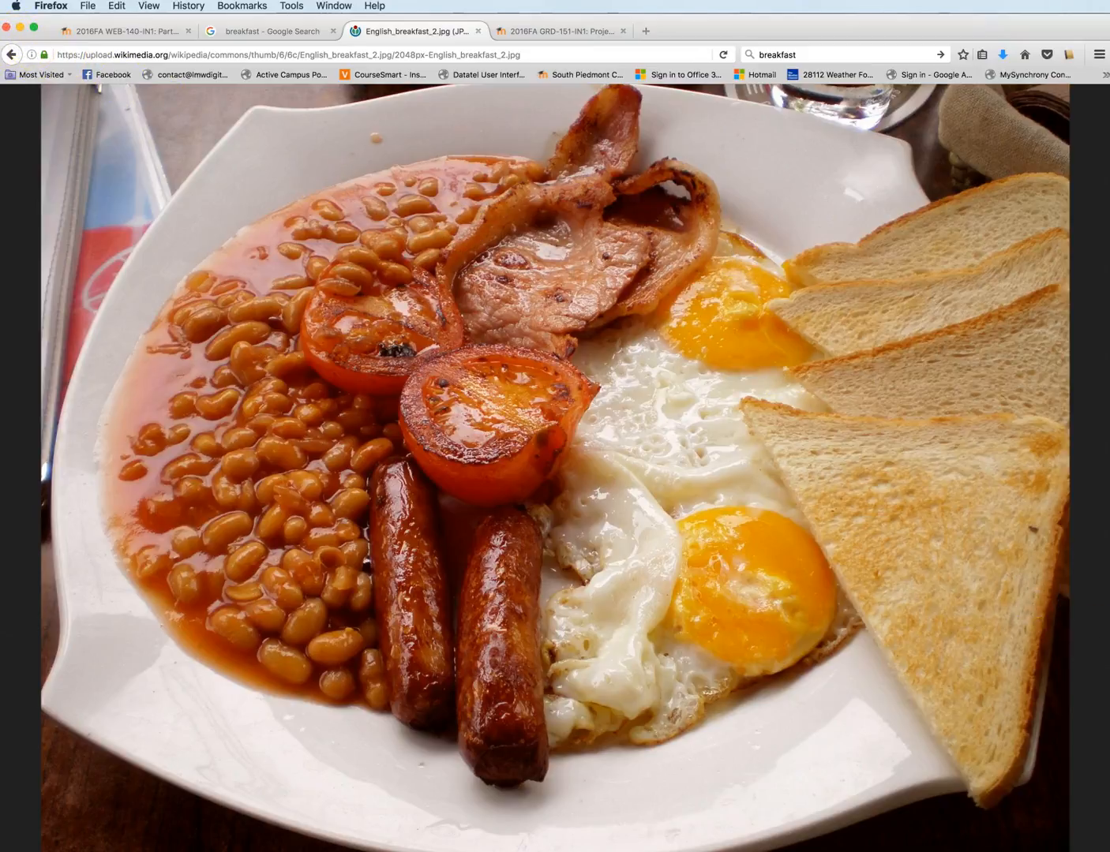
{"action": "key", "text": "super+Tab"}
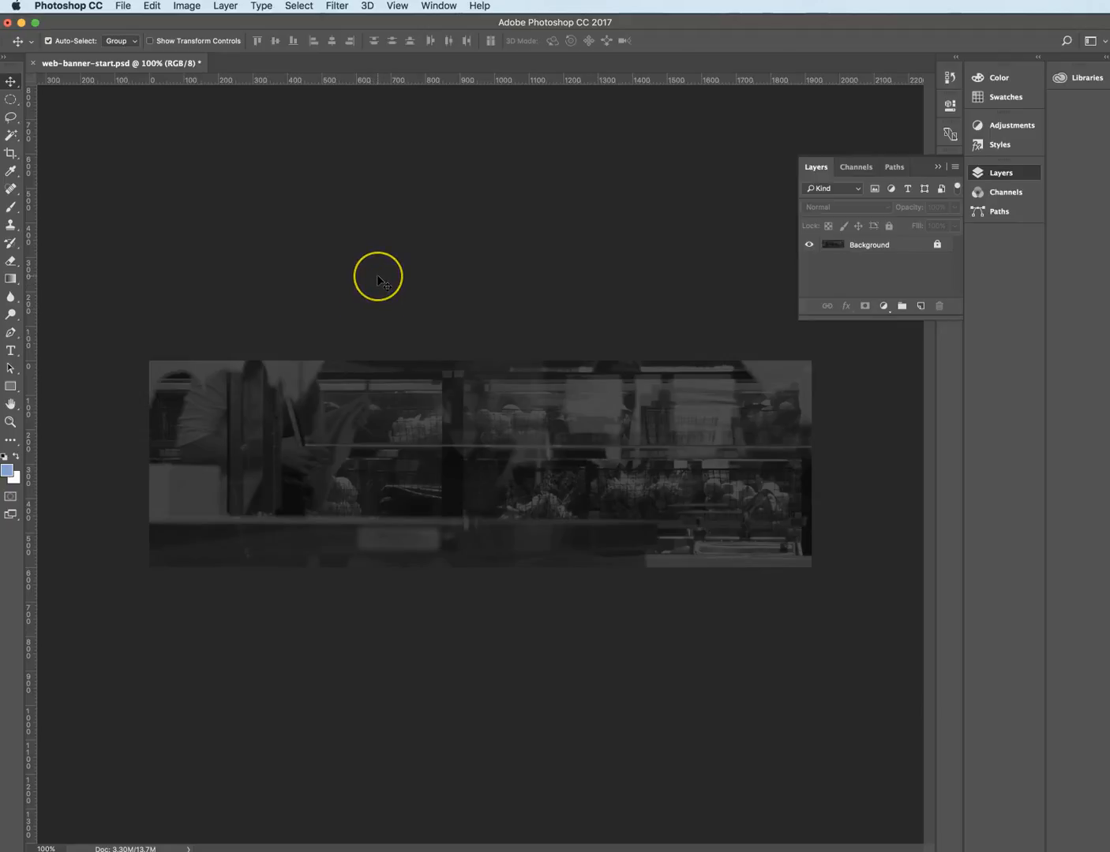
- Place the English_breakfast_2.jpeg photo from the Student Downloads folder as an embedded image in the banner
{"action": "left_click", "coordinate": [124, 8]}
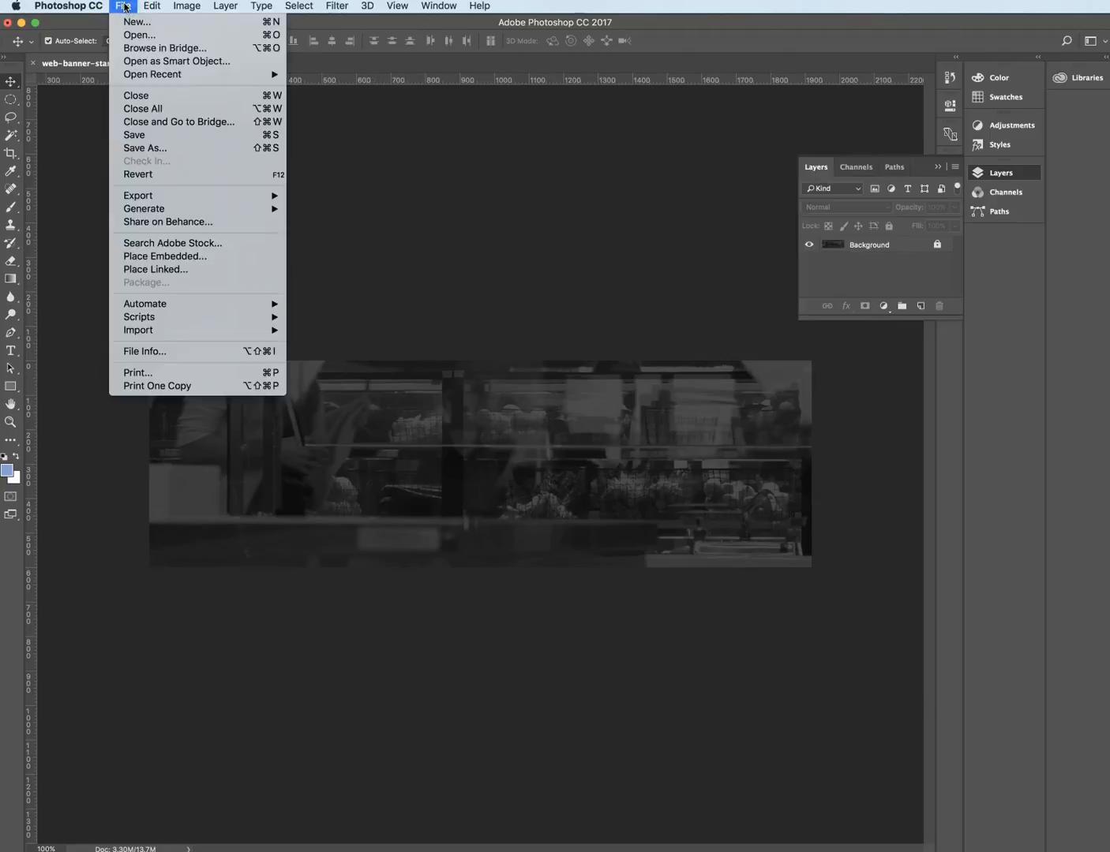
{"action": "left_click", "coordinate": [154, 257]}
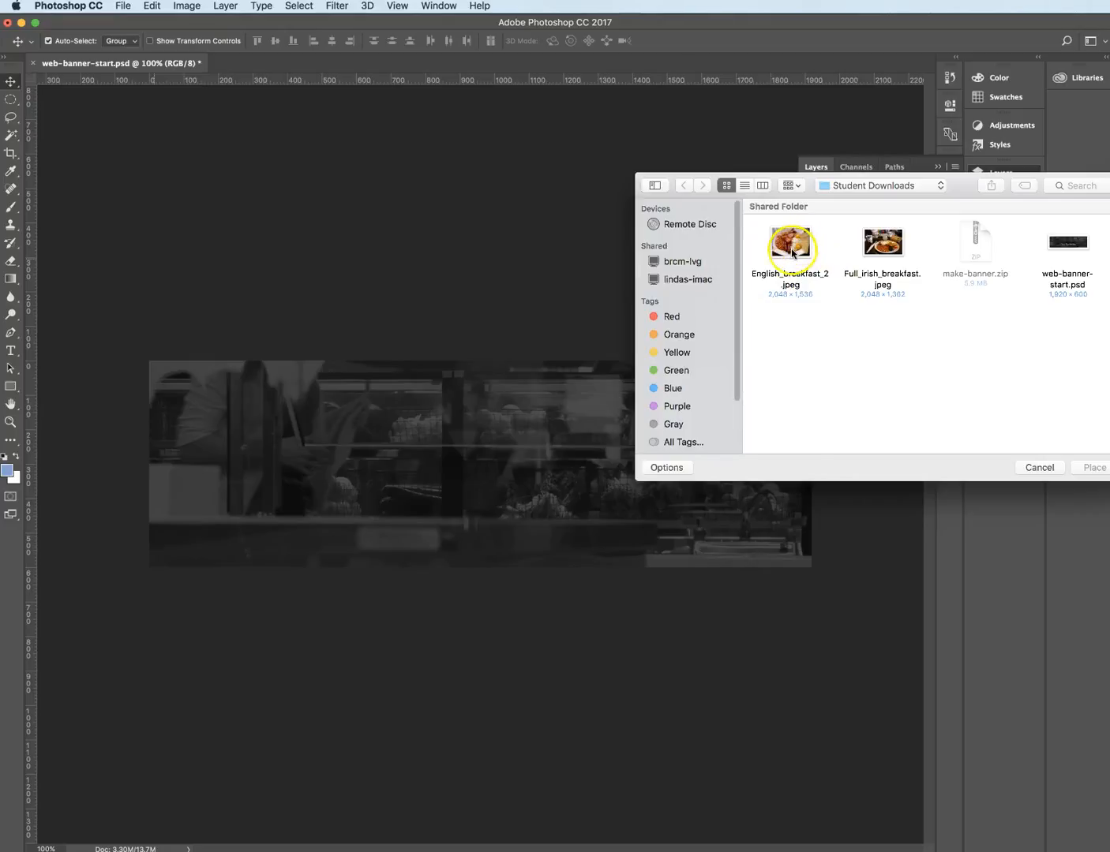
{"action": "left_click", "coordinate": [791, 251]}
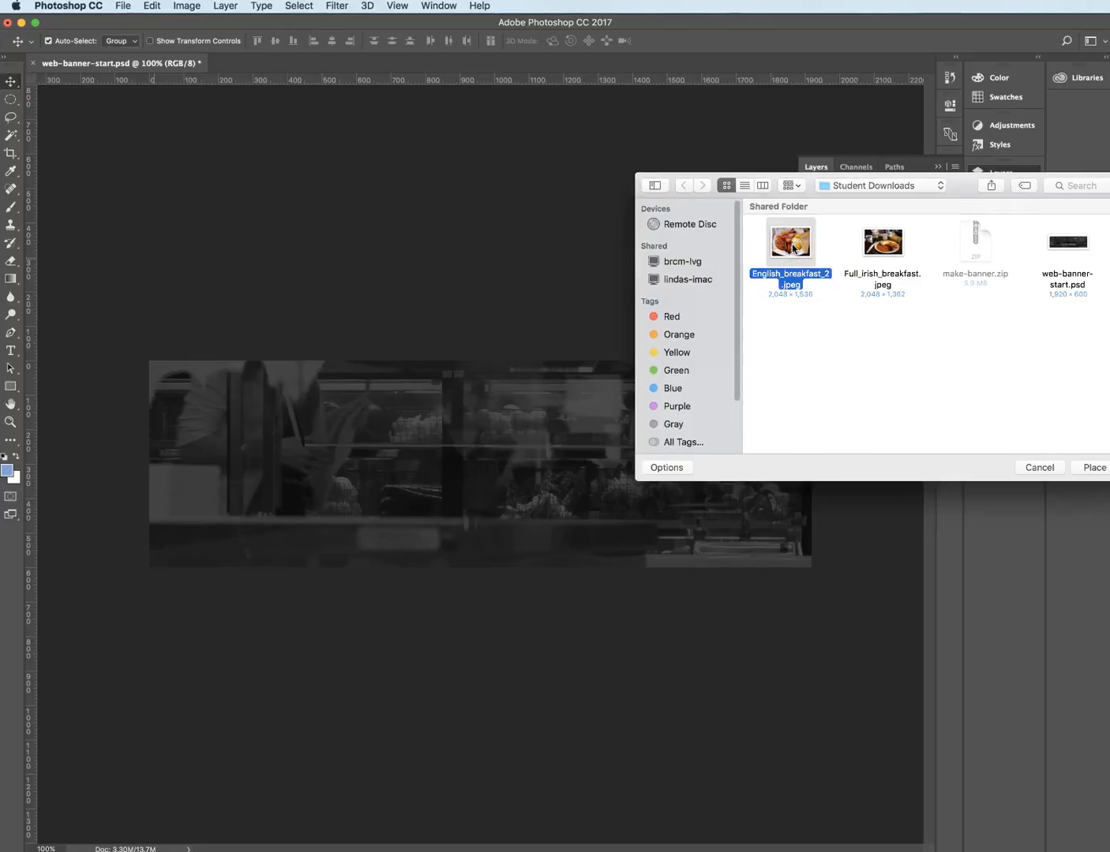
{"action": "left_click", "coordinate": [1094, 469]}
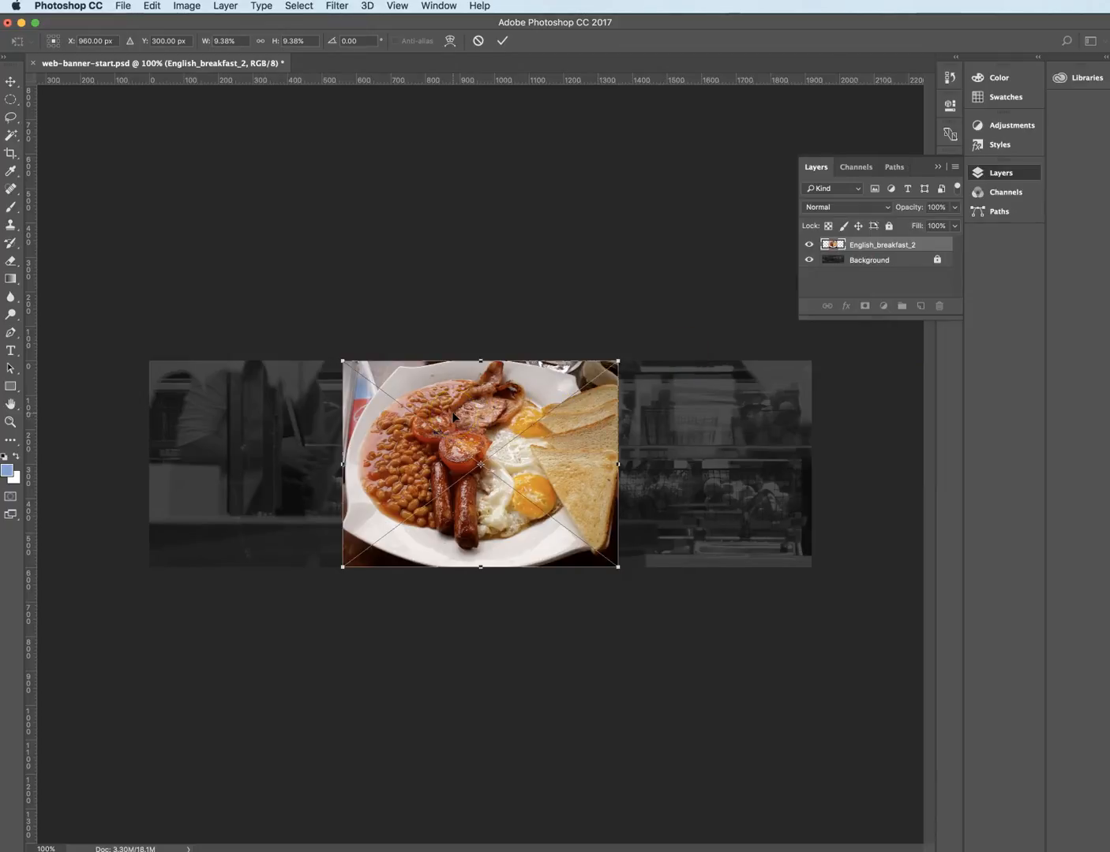
- Scale the placed breakfast photo proportionally to about 22.92% so it covers the full width of the banner
{"action": "left_click", "coordinate": [448, 423]}
{"action": "left_click_drag", "start_coordinate": [342, 360], "coordinate": [74, 298]}
{"action": "left_click_drag", "start_coordinate": [617, 568], "coordinate": [861, 656]}
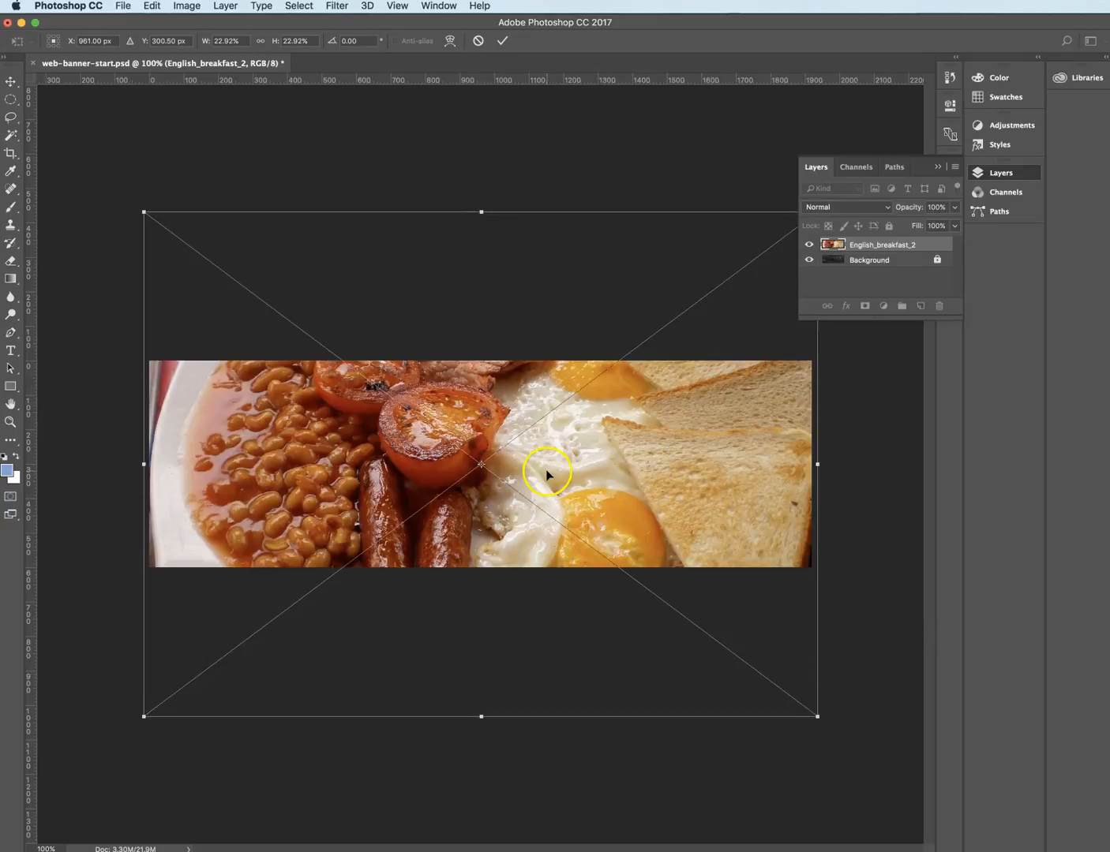
- Position the photo at about X 960 px, Y 264.5 px, commit the placement, and delete the Background layer
{"action": "left_click_drag", "start_coordinate": [546, 472], "coordinate": [551, 506]}
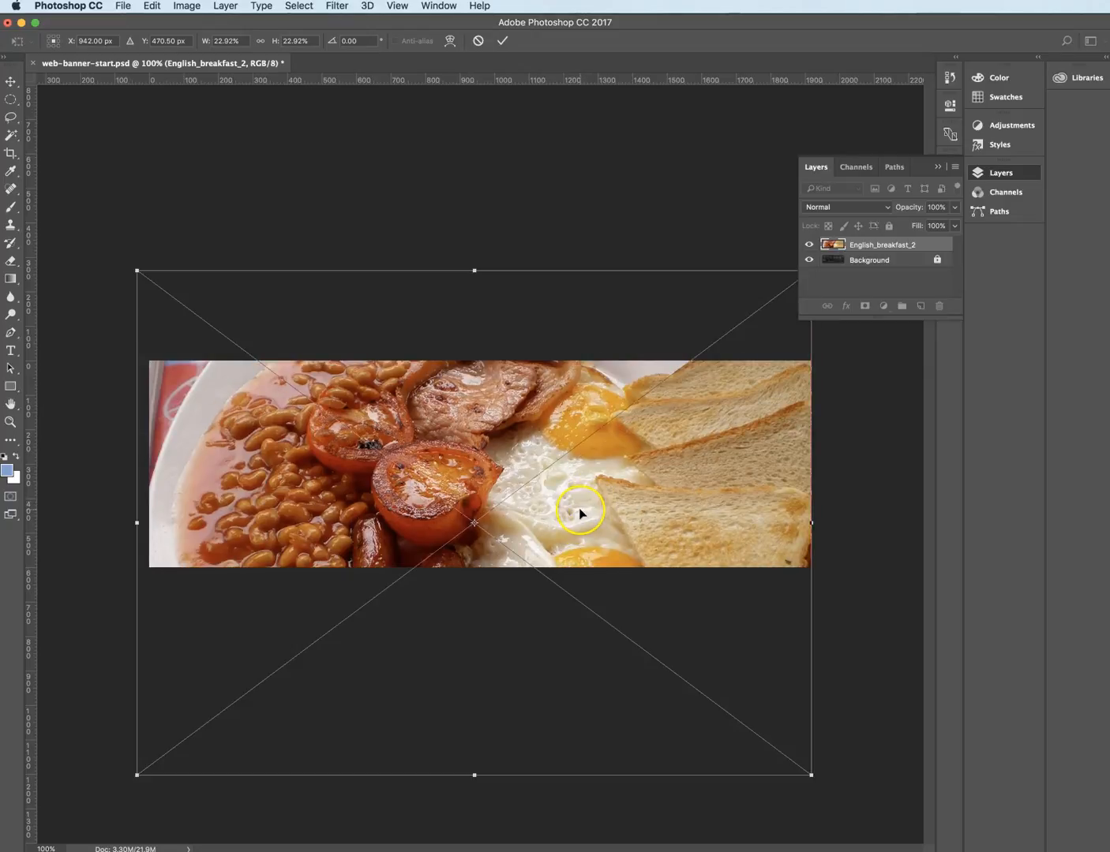
{"action": "left_click_drag", "start_coordinate": [585, 506], "coordinate": [609, 503]}
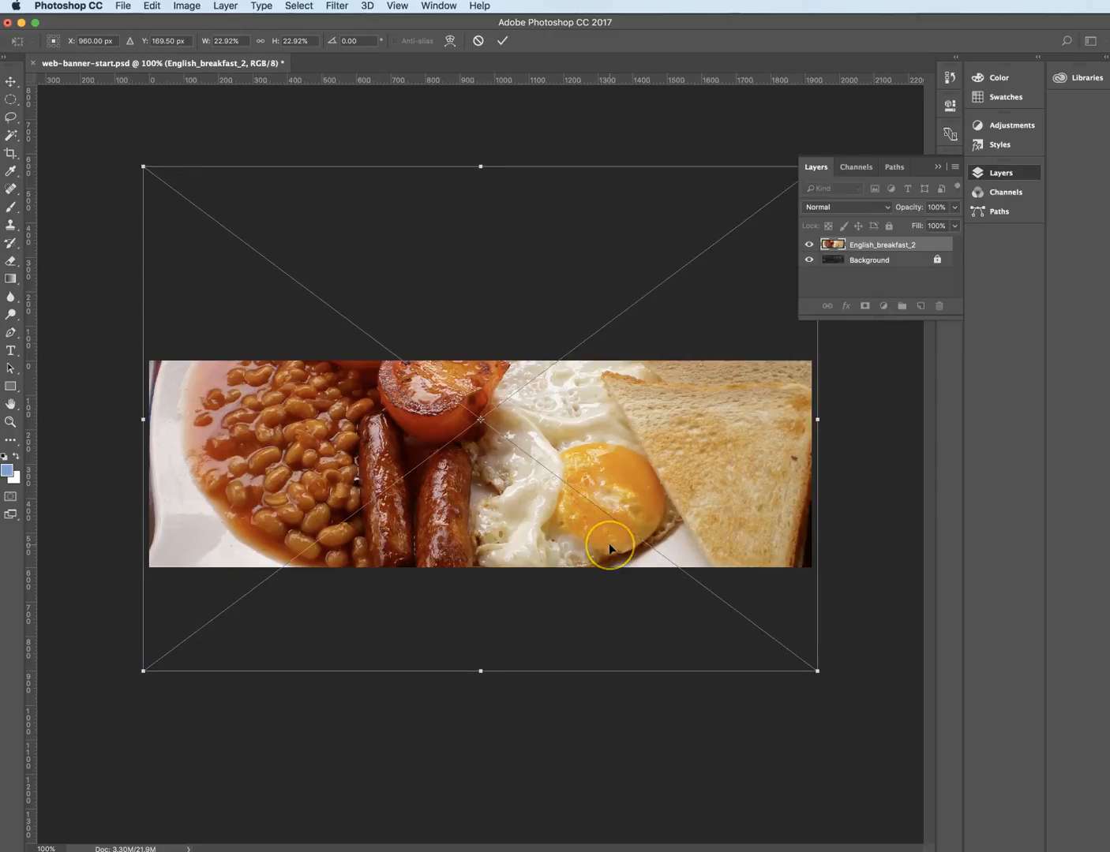
{"action": "left_click", "coordinate": [595, 455]}
{"action": "mouse_move", "coordinate": [595, 455]}
{"action": "left_mouse_down"}
{"action": "mouse_move", "coordinate": [587, 481]}
{"action": "mouse_move", "coordinate": [597, 483]}
{"action": "left_mouse_up"}
{"action": "left_click", "coordinate": [734, 507]}
{"action": "left_click_drag", "start_coordinate": [733, 506], "coordinate": [739, 506]}
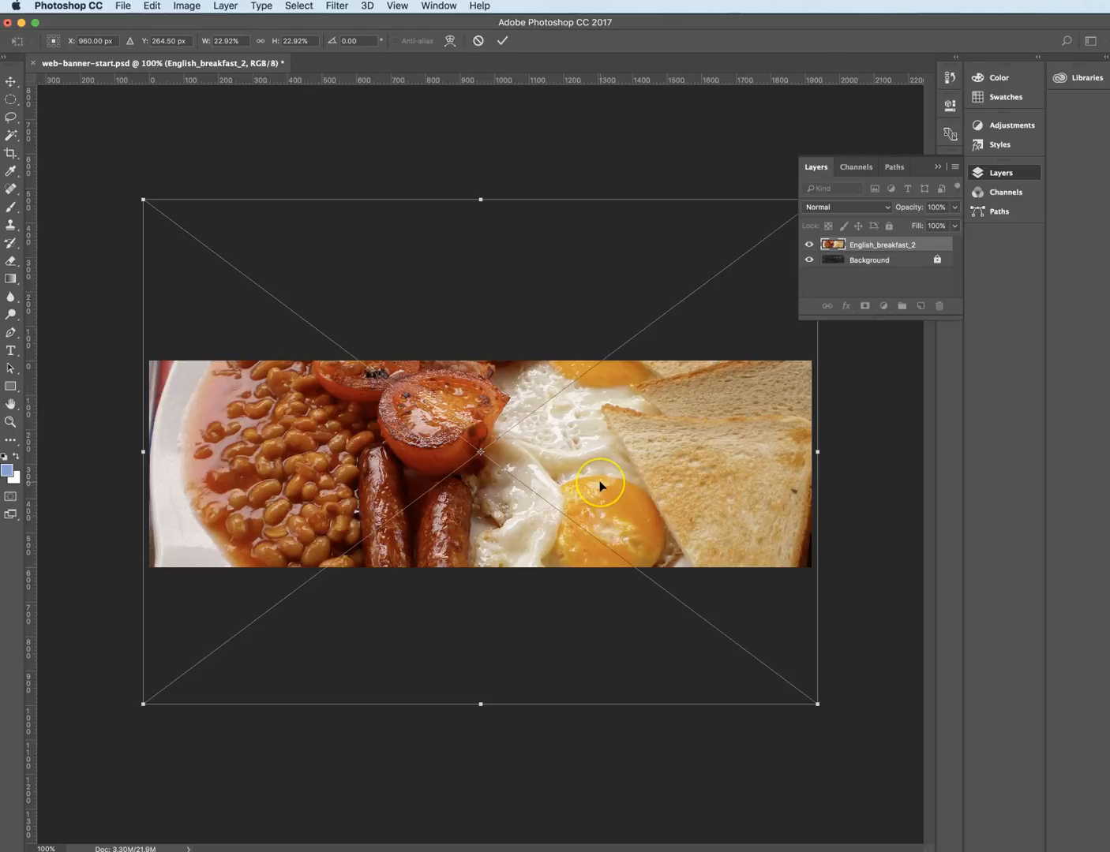
{"action": "key", "text": "Return"}
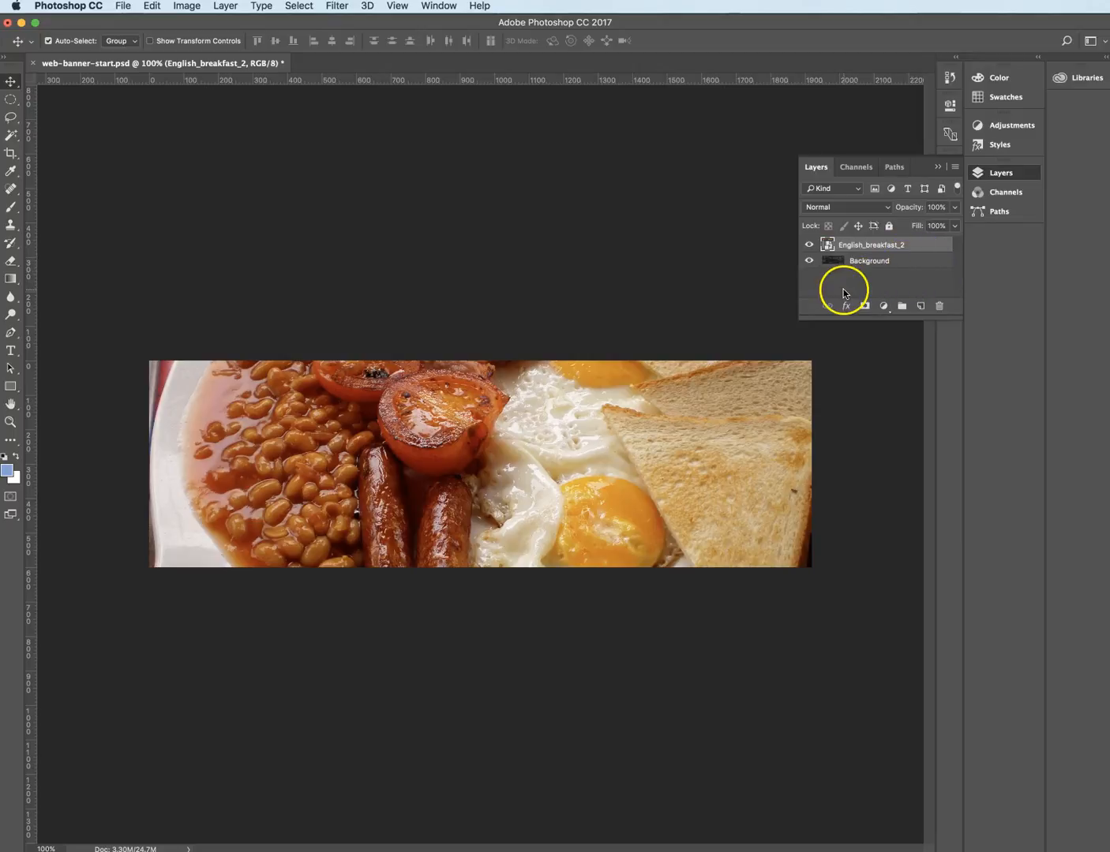
{"action": "left_click_drag", "start_coordinate": [895, 259], "coordinate": [937, 306]}
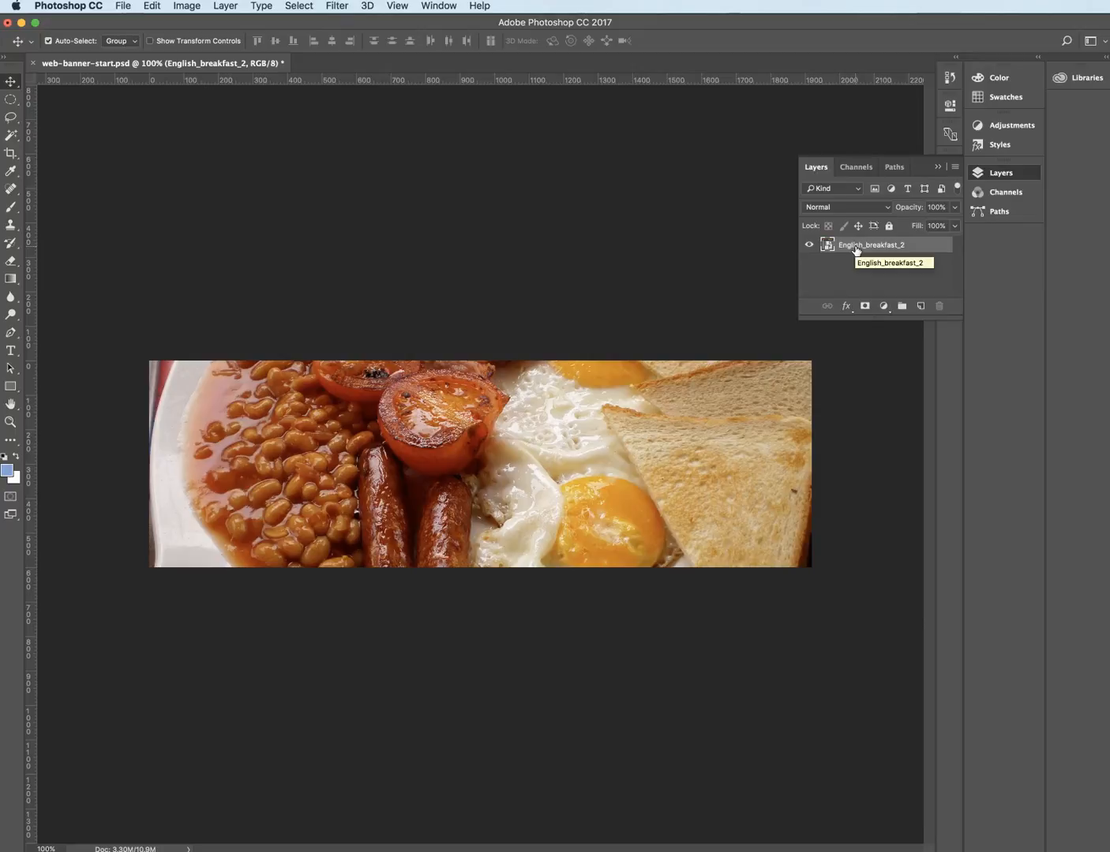
- Draw a heart custom shape about 390 px wide near the banner's centre on a new layer, filled with the blue foreground color
{"action": "left_click", "coordinate": [10, 386]}
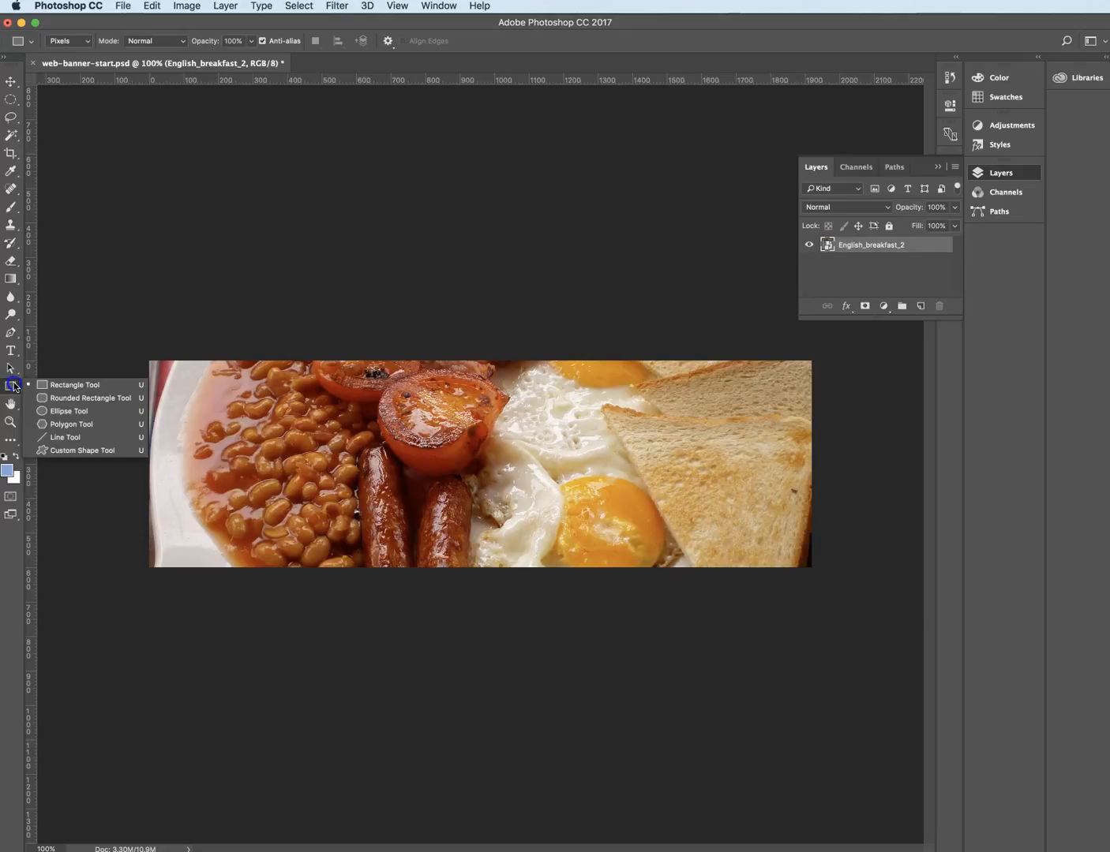
{"action": "left_click_drag", "start_coordinate": [19, 386], "coordinate": [52, 454]}
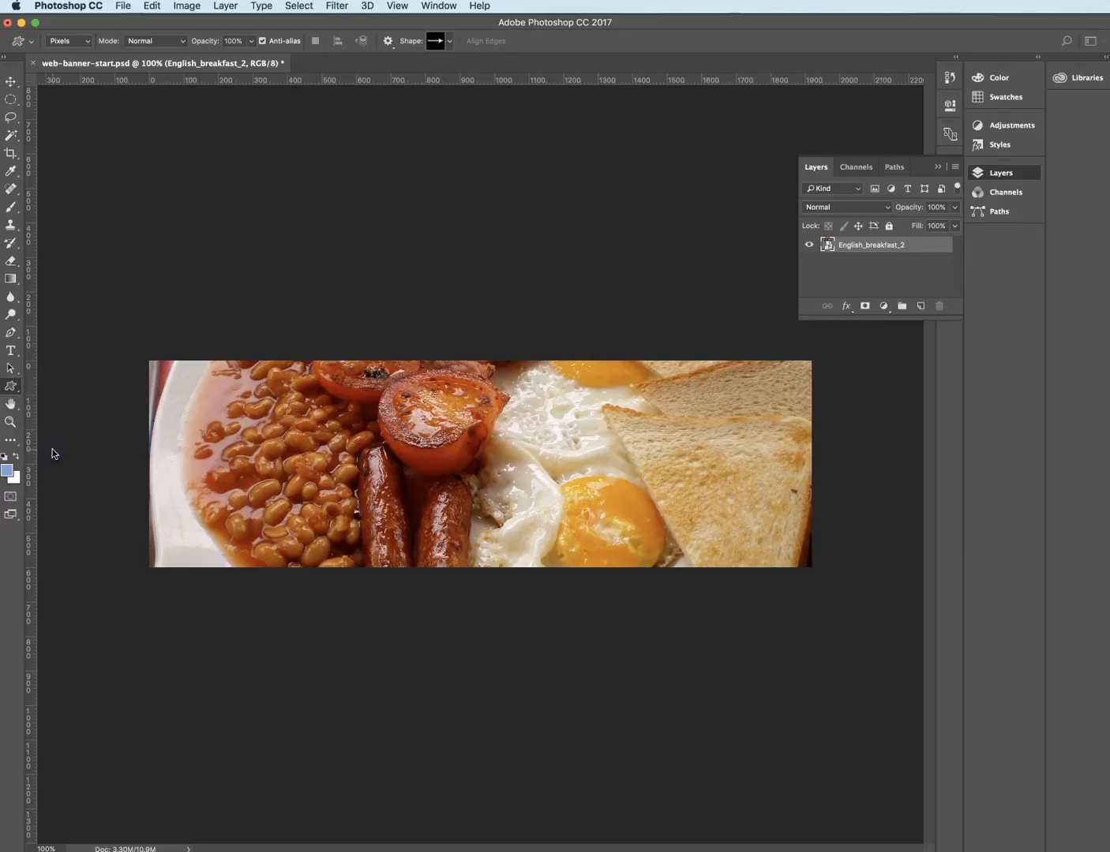
{"action": "left_click", "coordinate": [449, 43]}
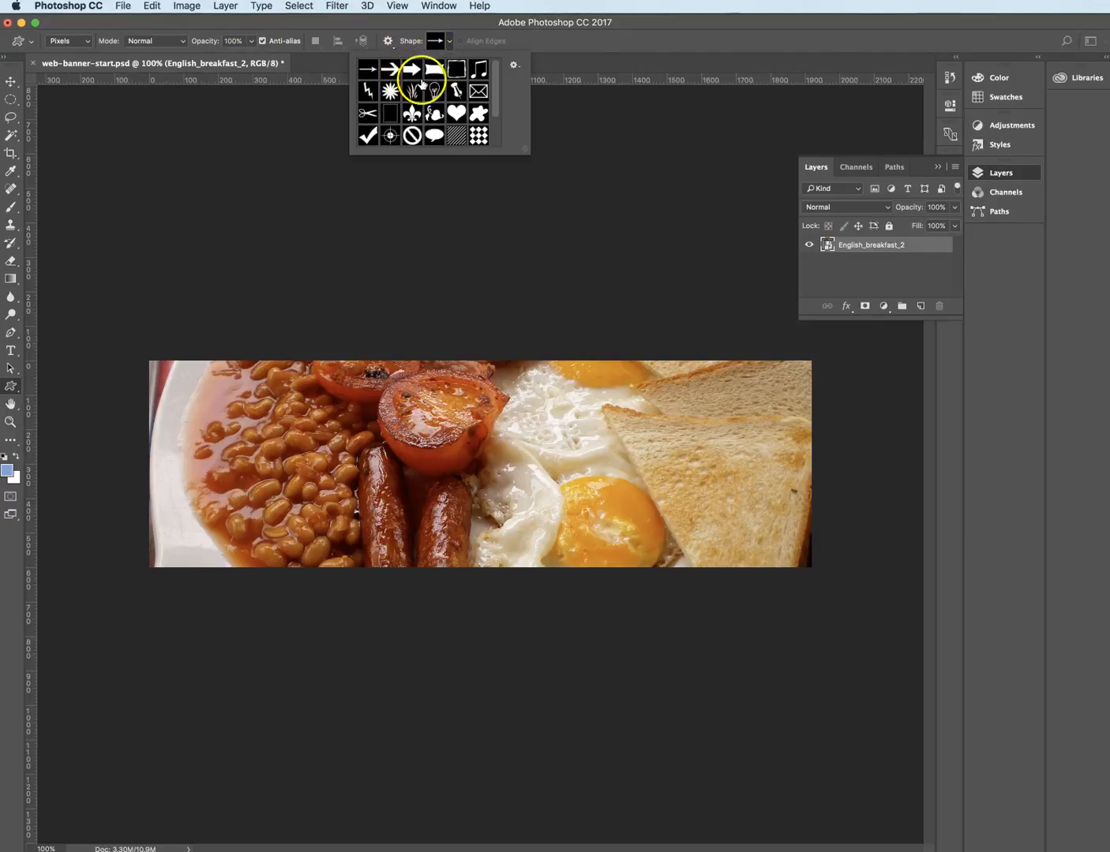
{"action": "left_click", "coordinate": [455, 113]}
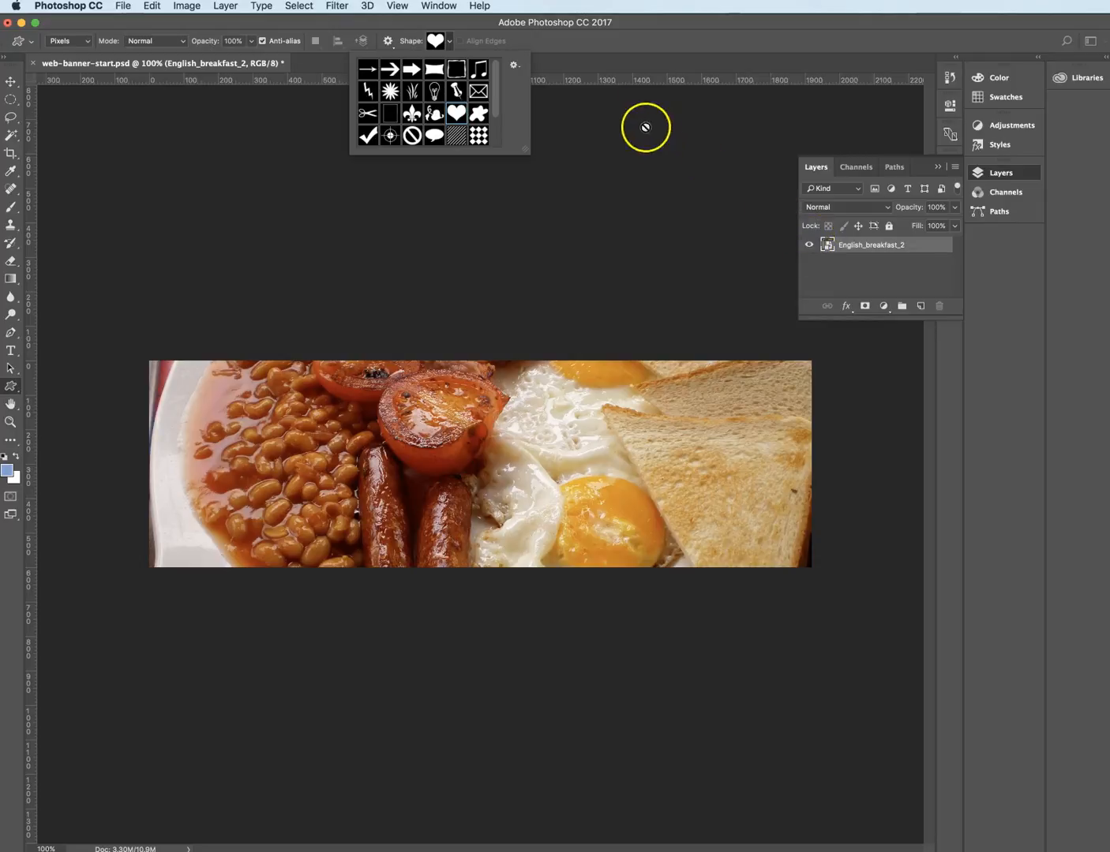
{"action": "left_click", "coordinate": [865, 274]}
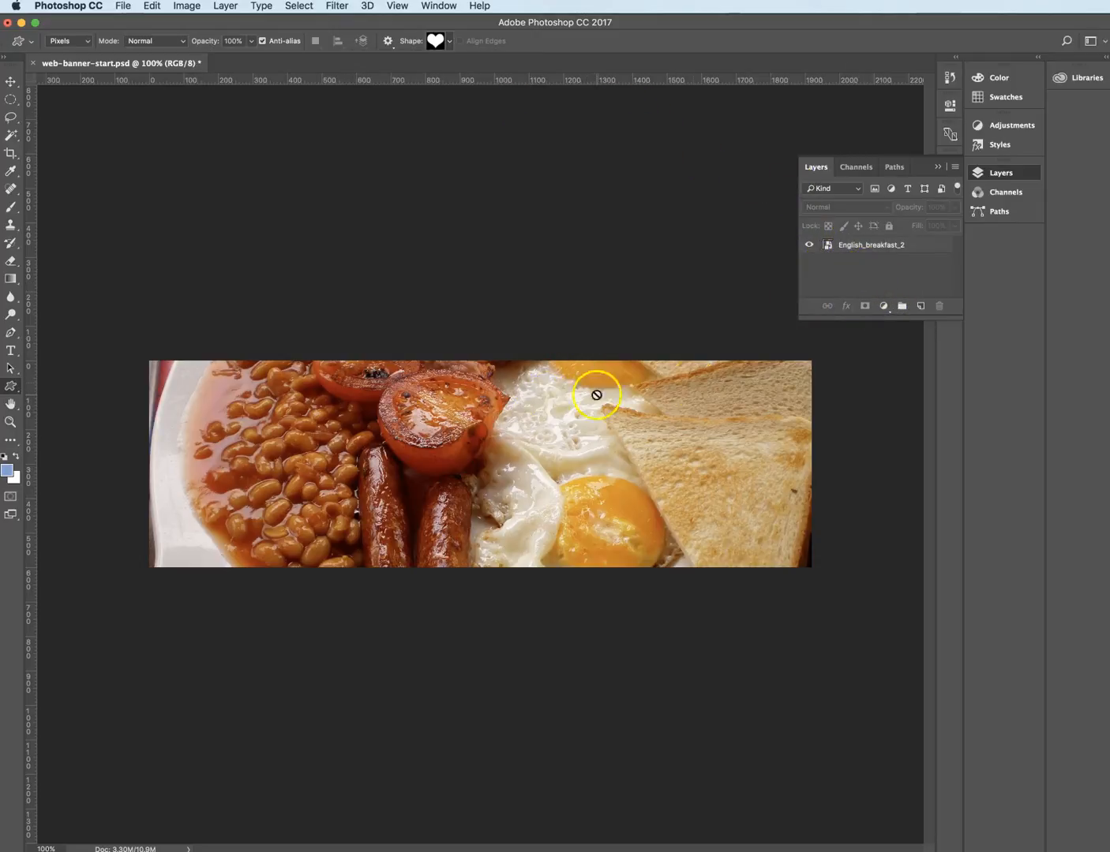
{"action": "left_click", "coordinate": [917, 306]}
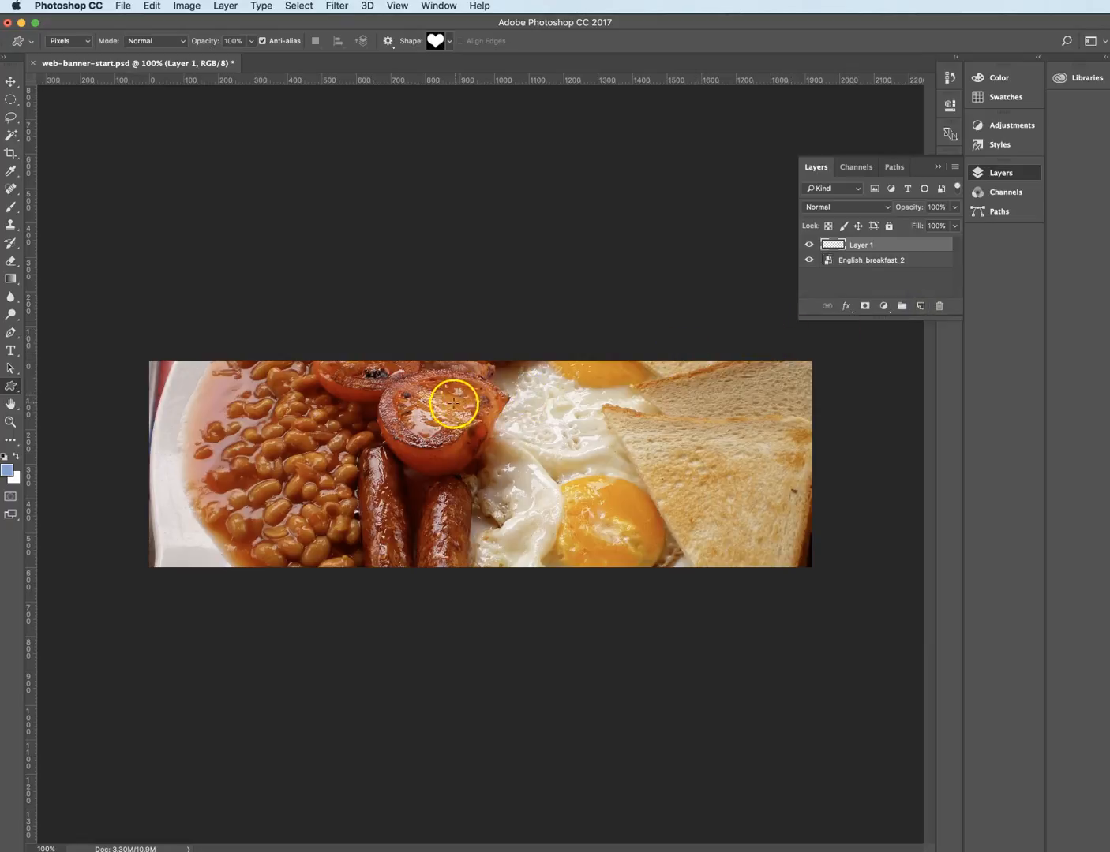
{"action": "left_click_drag", "start_coordinate": [401, 382], "coordinate": [551, 525]}
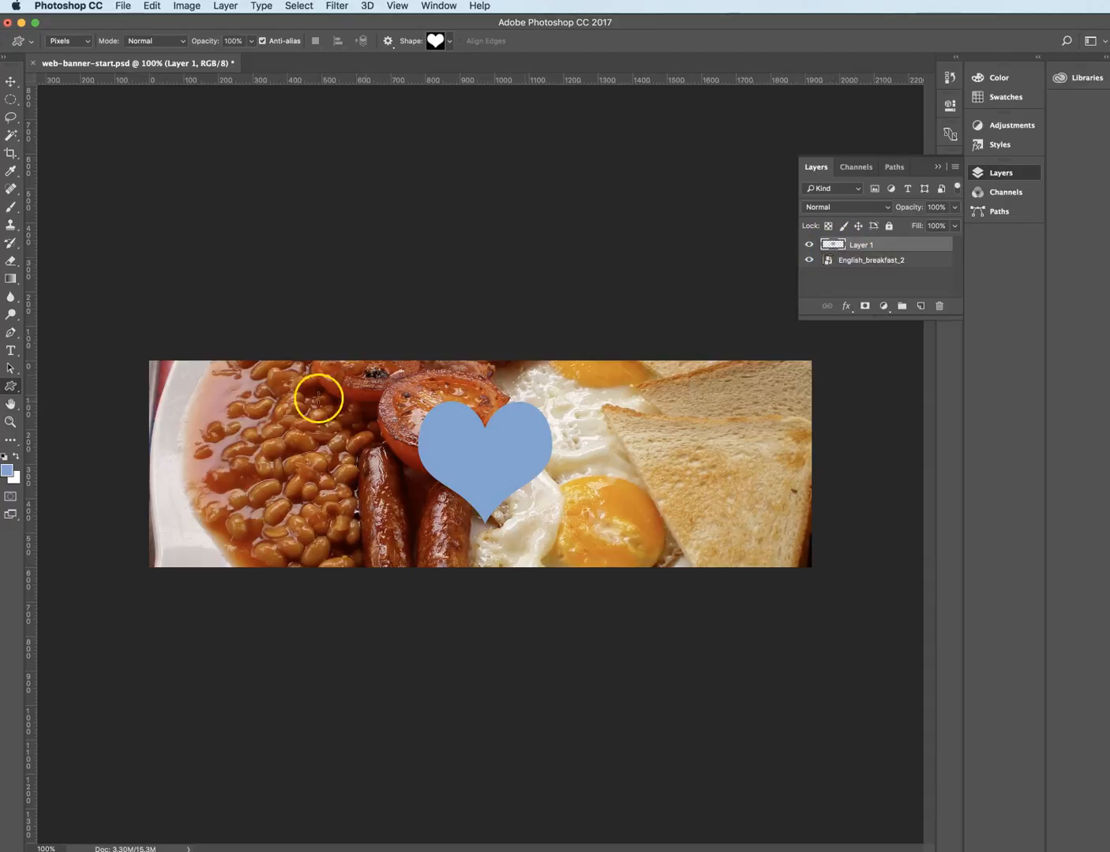
- Add the text "Hearty Breakfast" in 24 pt Myriad Pro across the lower tip of the heart
{"action": "left_click", "coordinate": [12, 351]}
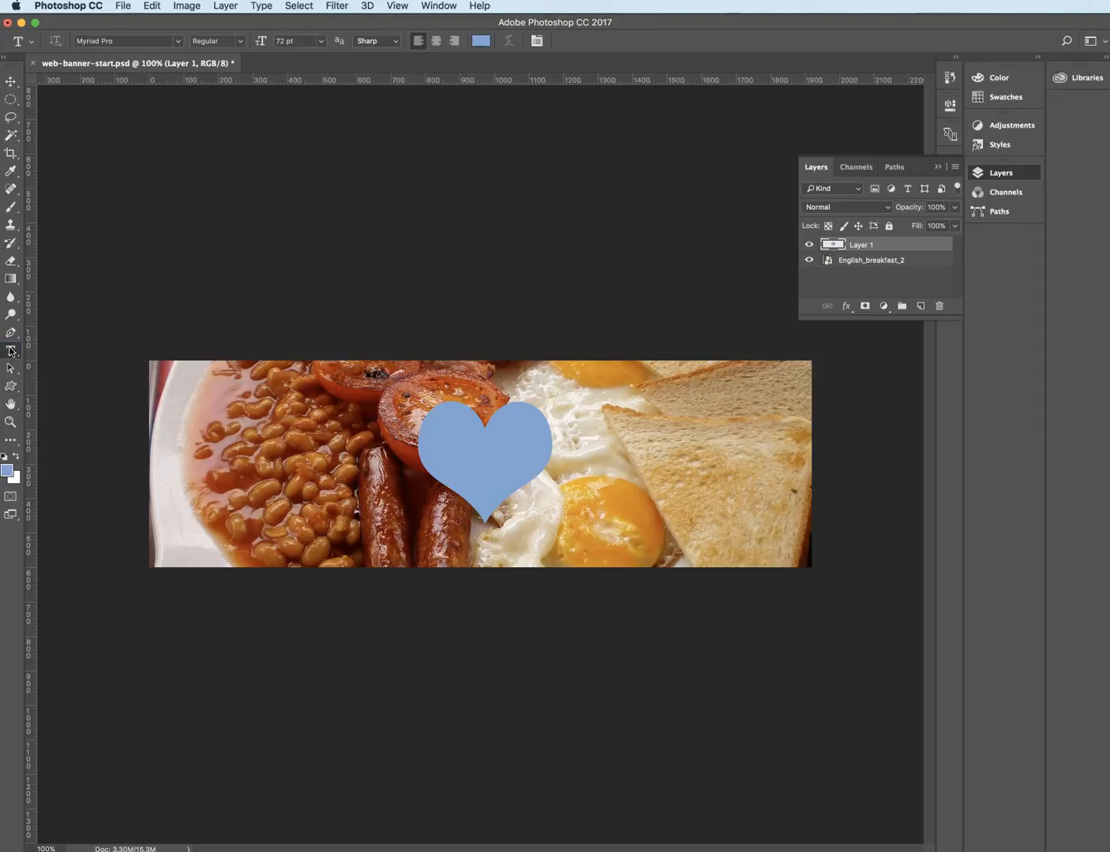
{"action": "left_click", "coordinate": [337, 537]}
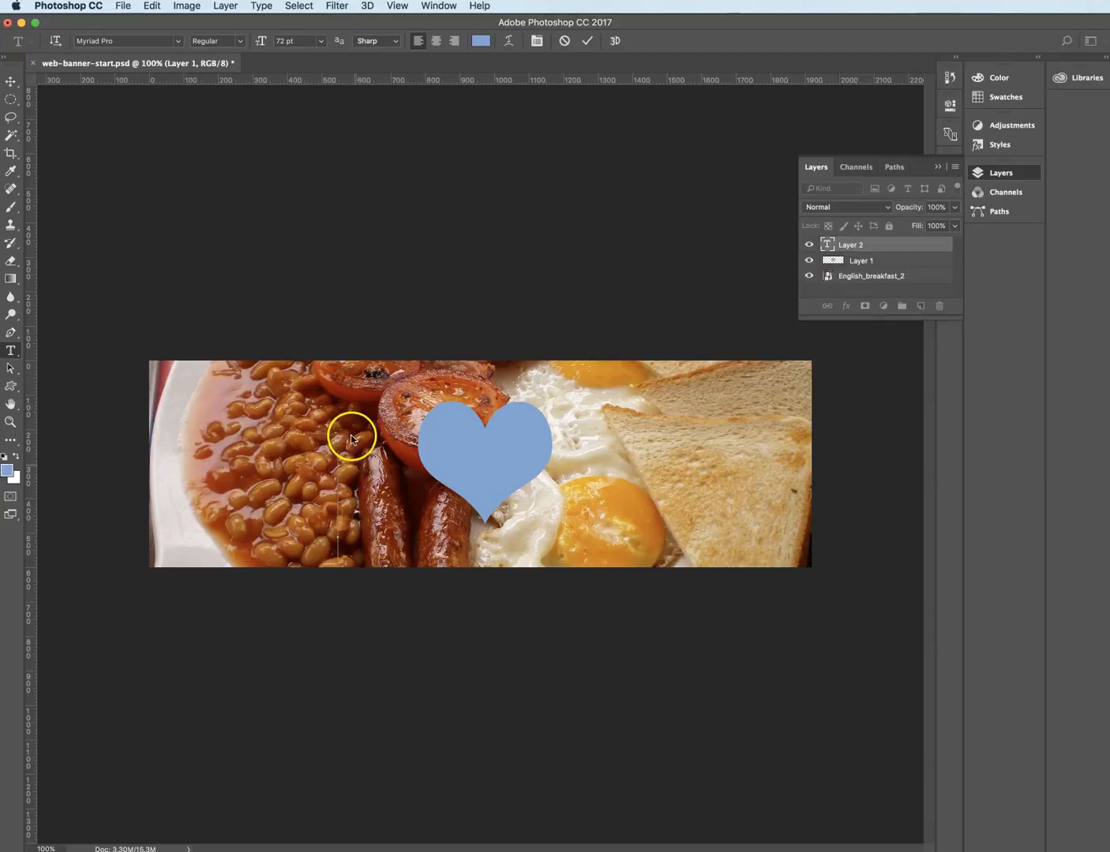
{"action": "left_click", "coordinate": [322, 42]}
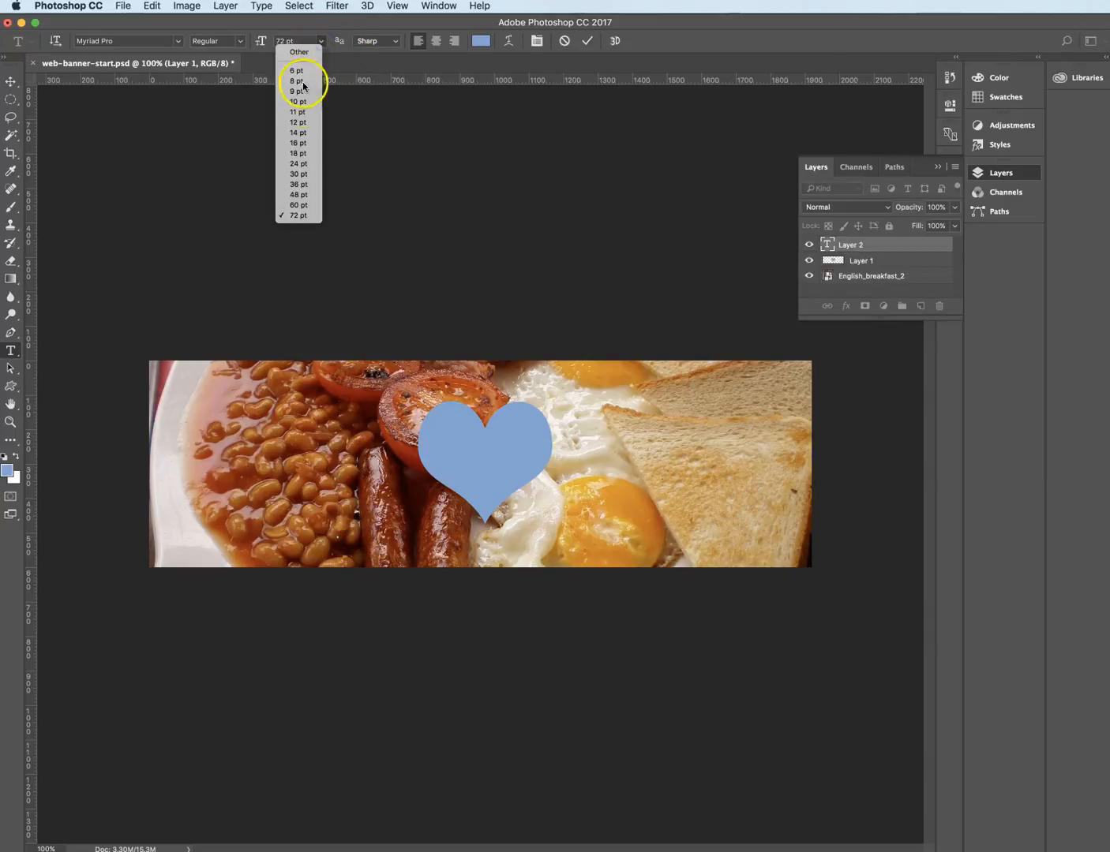
{"action": "left_click", "coordinate": [301, 163]}
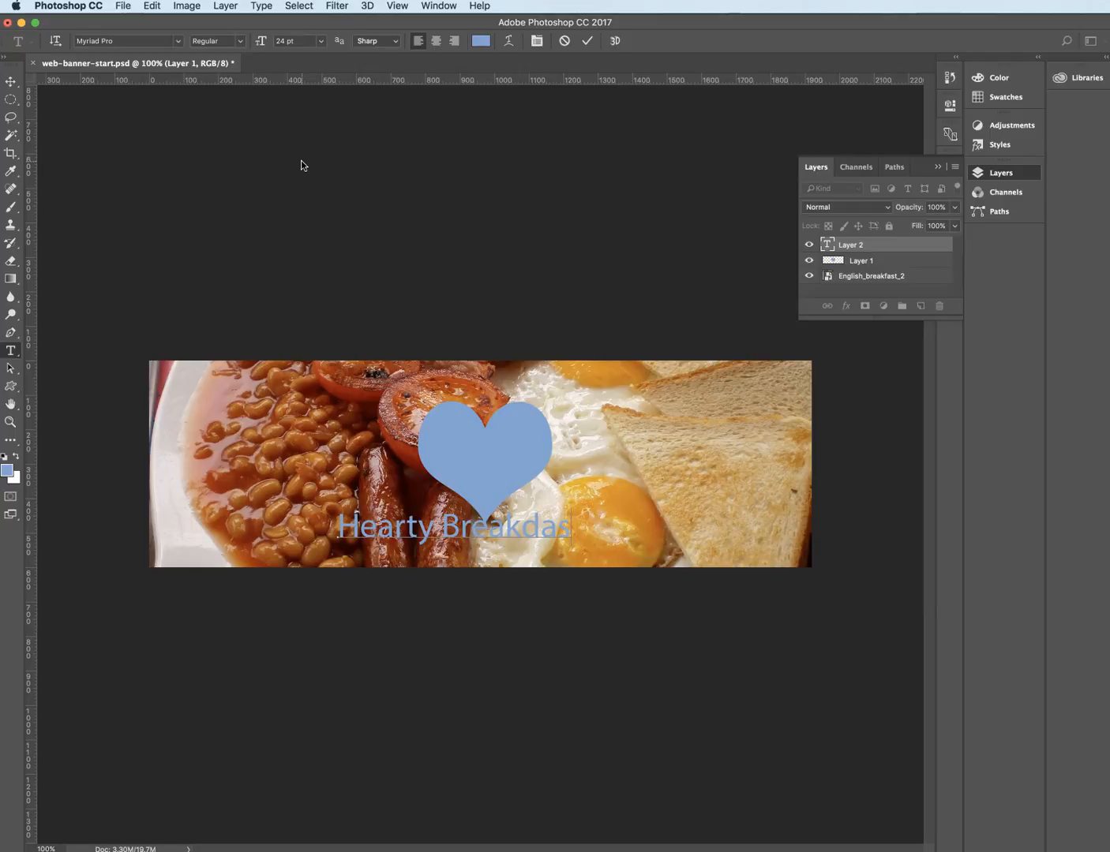
{"action": "type", "text": "st"}
- Recolor the "Hearty Breakfast" text golden brown (#ad7d24), starting from a color sampled from the egg yolk
{"action": "left_click_drag", "start_coordinate": [571, 527], "coordinate": [338, 527]}
{"action": "left_click", "coordinate": [481, 40]}
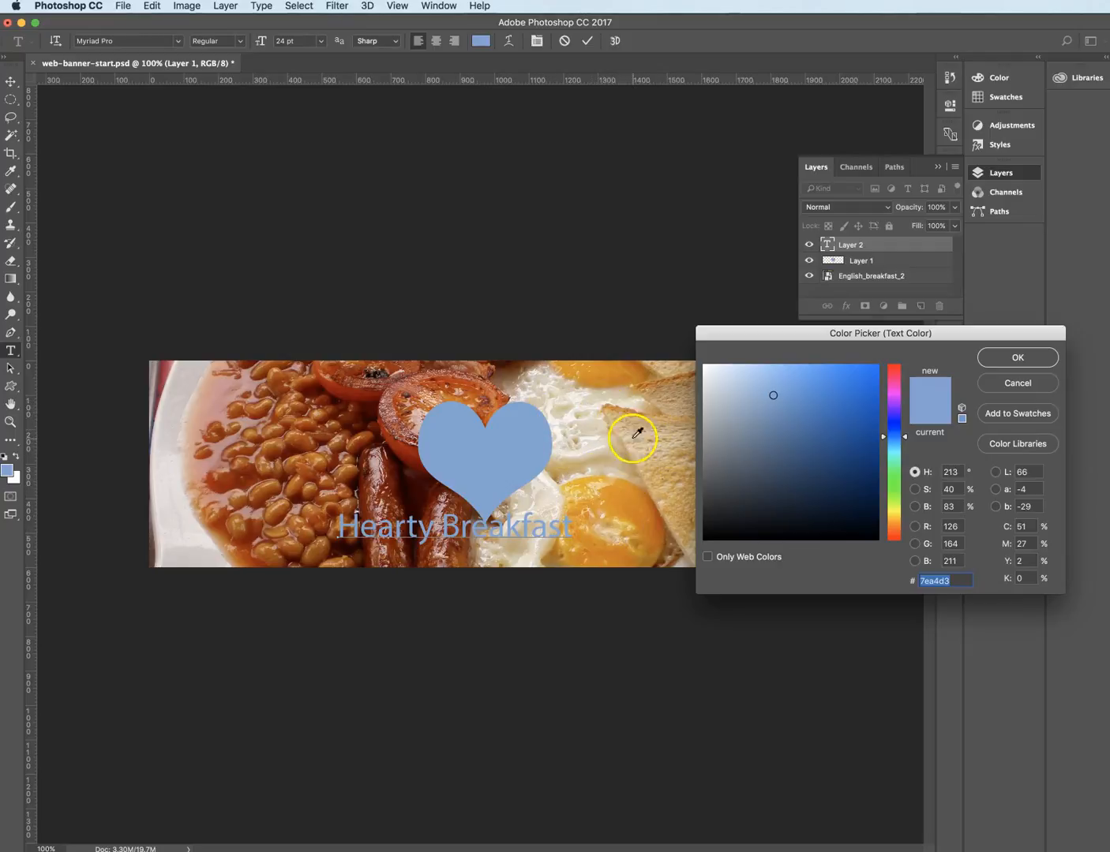
{"action": "left_click", "coordinate": [597, 374]}
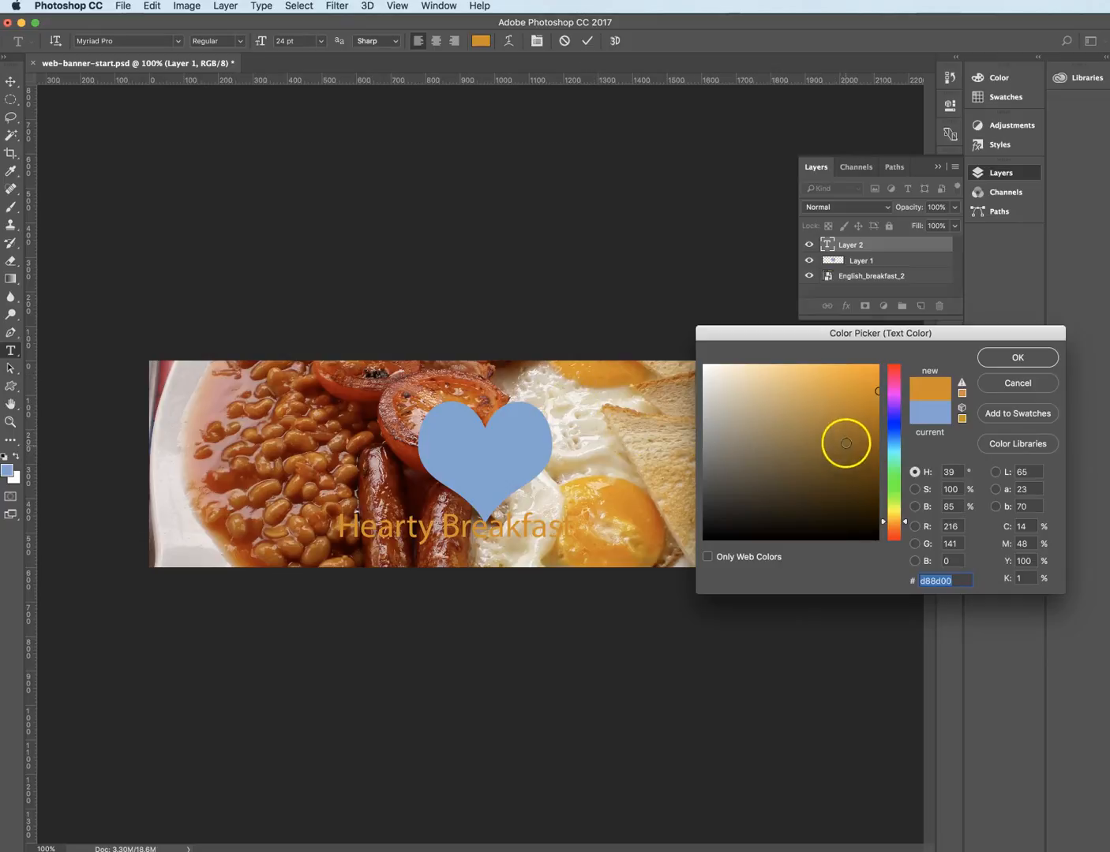
{"action": "left_click", "coordinate": [817, 374]}
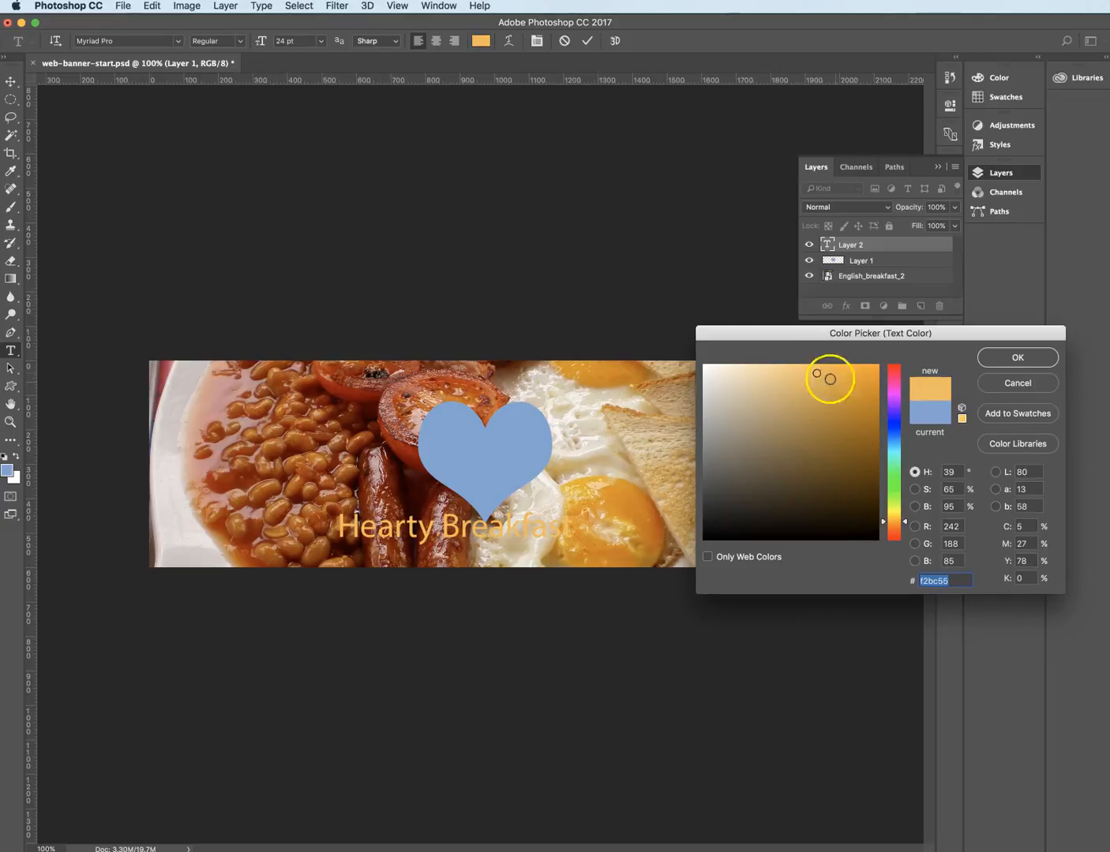
{"action": "left_click", "coordinate": [842, 420]}
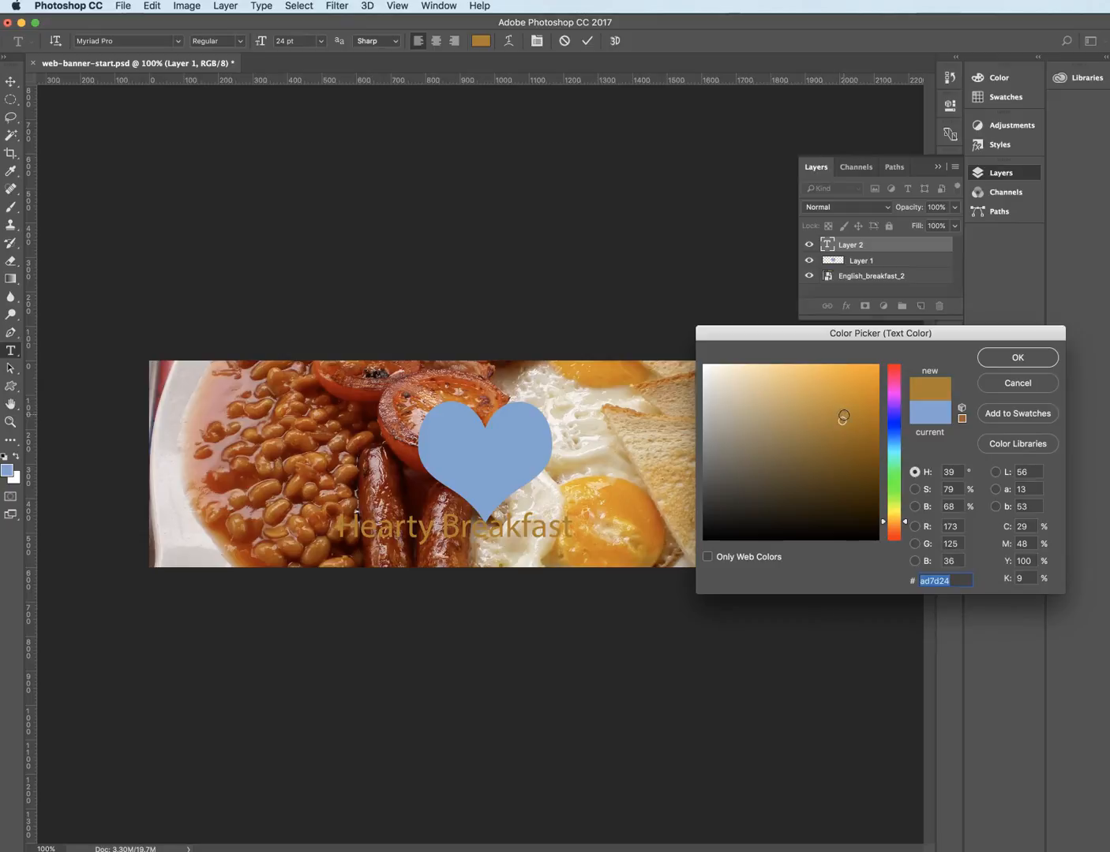
{"action": "left_click", "coordinate": [1017, 358]}
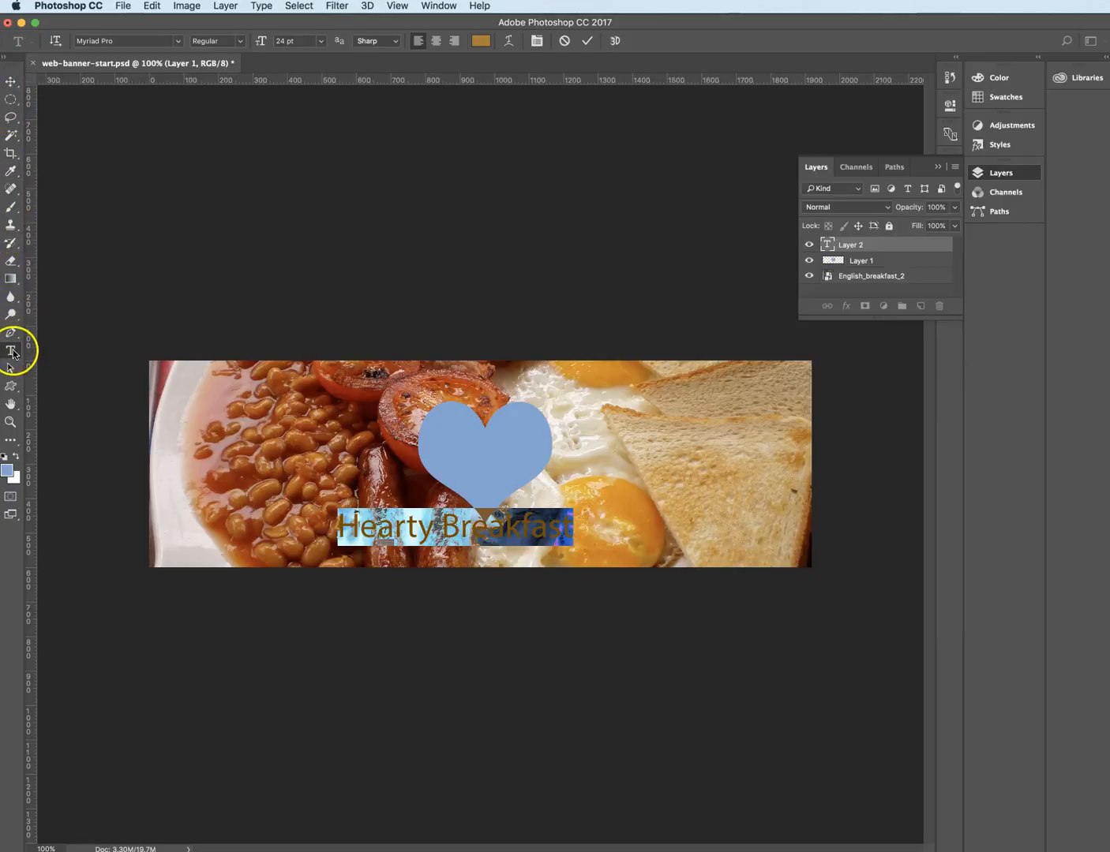
- Move the "Hearty Breakfast" text to the lower-right part of the banner, over the egg and toast
{"action": "left_click", "coordinate": [20, 77]}
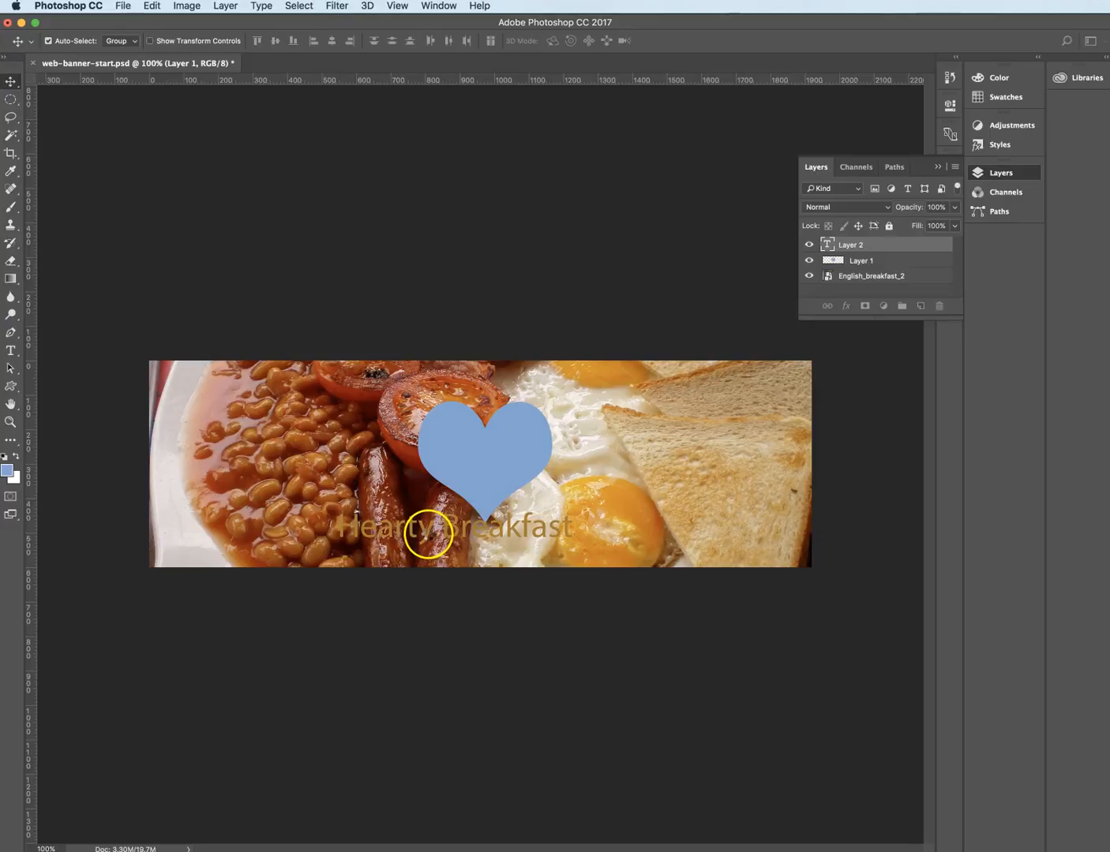
{"action": "left_click_drag", "start_coordinate": [428, 538], "coordinate": [611, 550]}
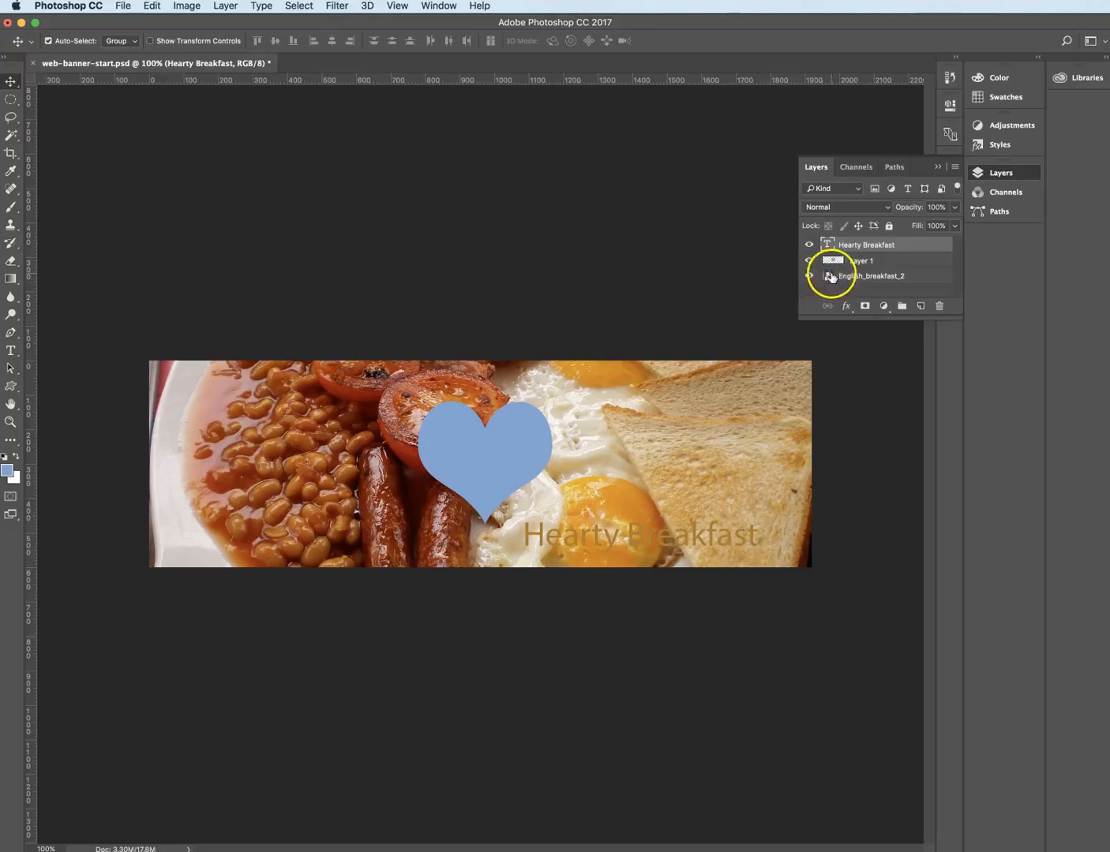
- Recolor the entire "Hearty Breakfast" text with the dark red (#961005) sampled from the tomato in the photo
{"action": "left_click", "coordinate": [855, 245]}
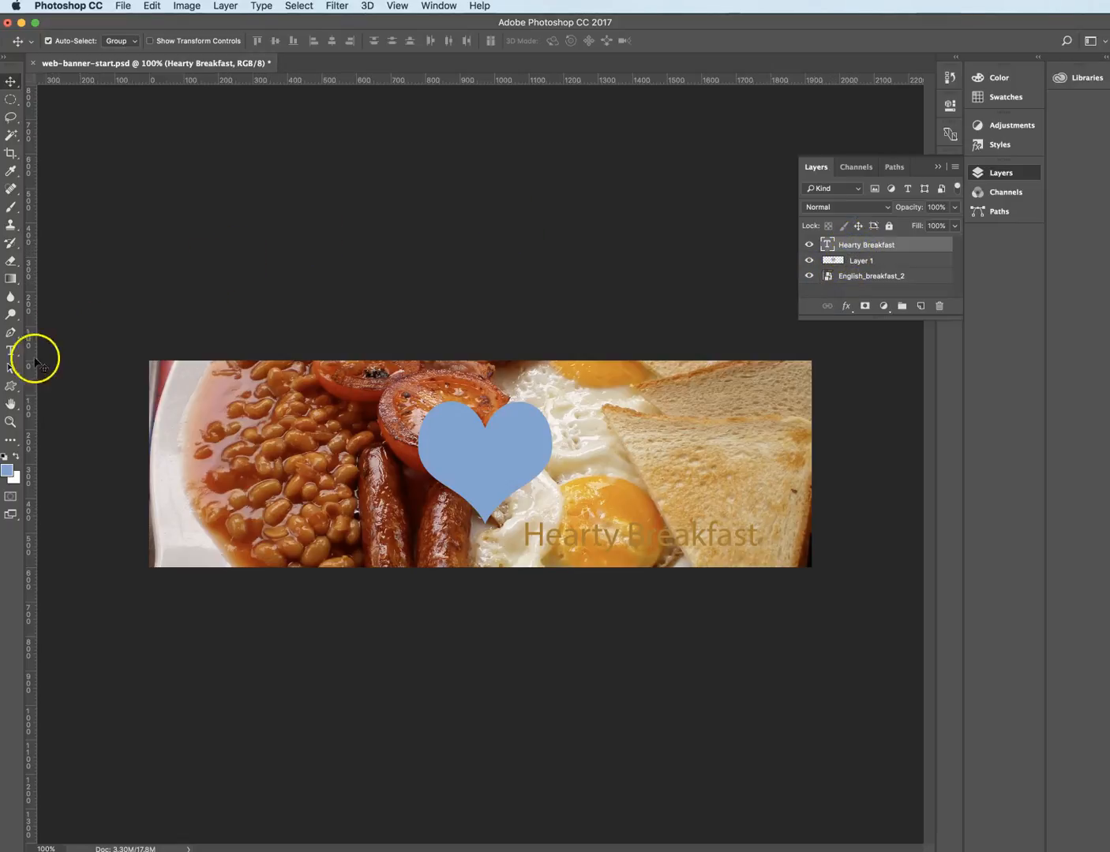
{"action": "left_click", "coordinate": [11, 351]}
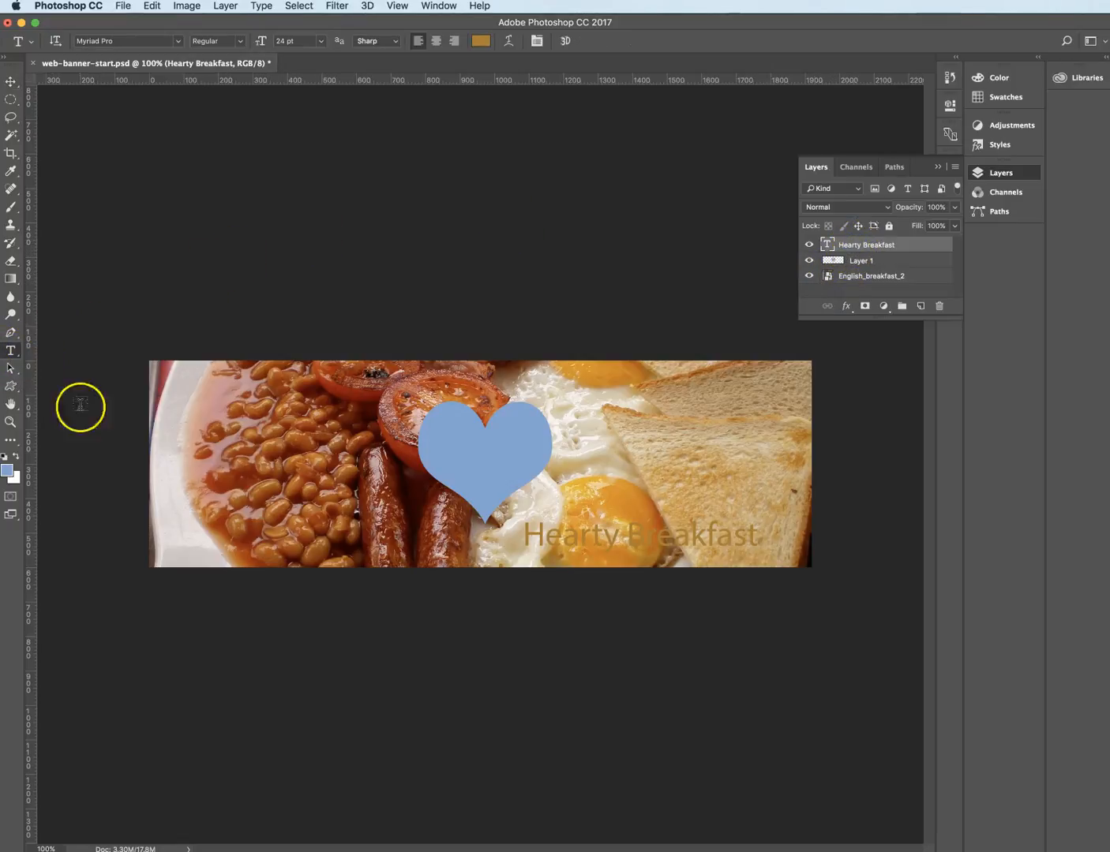
{"action": "left_click", "coordinate": [639, 537]}
{"action": "double_click", "coordinate": [638, 536]}
{"action": "triple_click", "coordinate": [637, 538]}
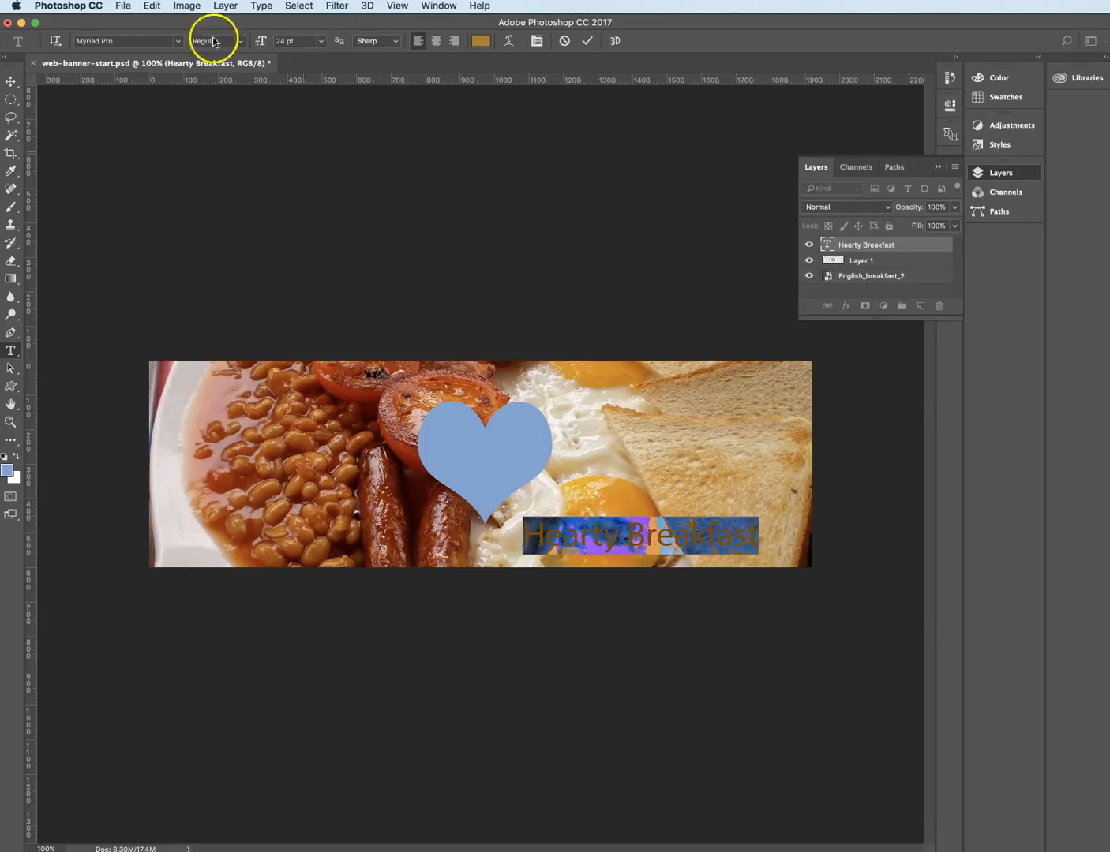
{"action": "left_click", "coordinate": [481, 41]}
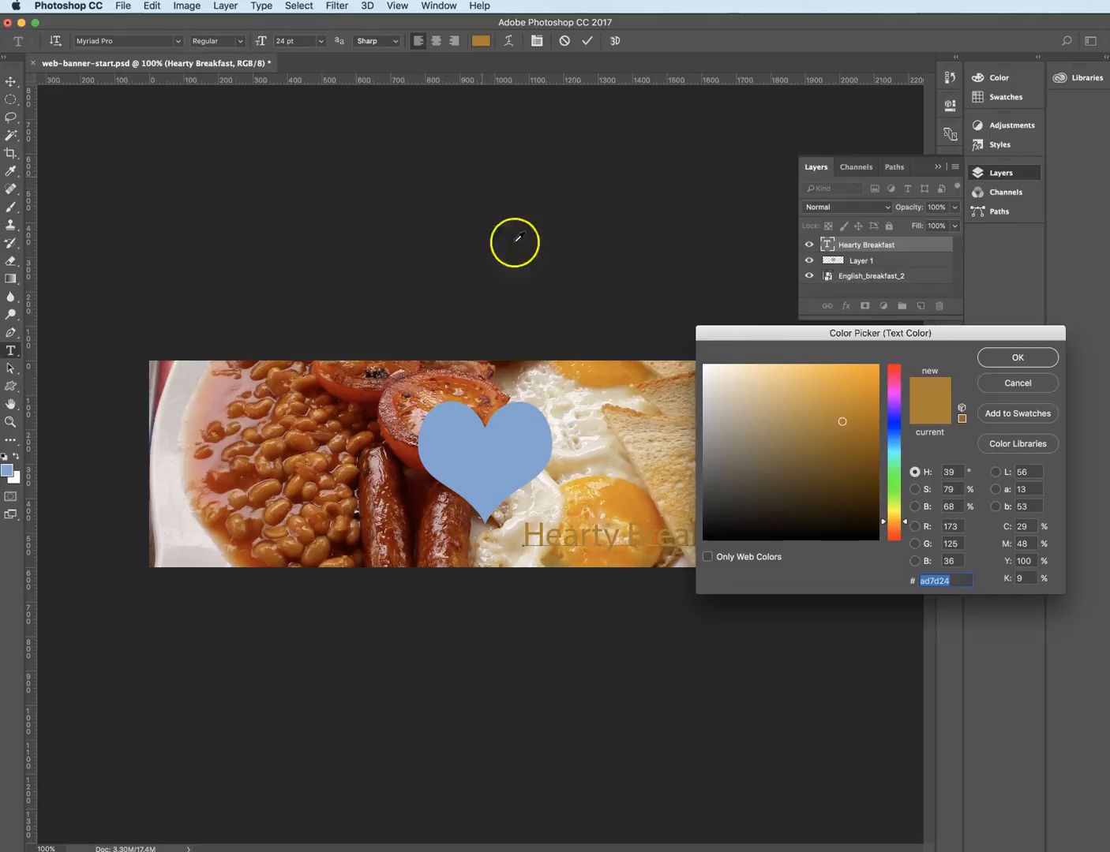
{"action": "left_click", "coordinate": [343, 390]}
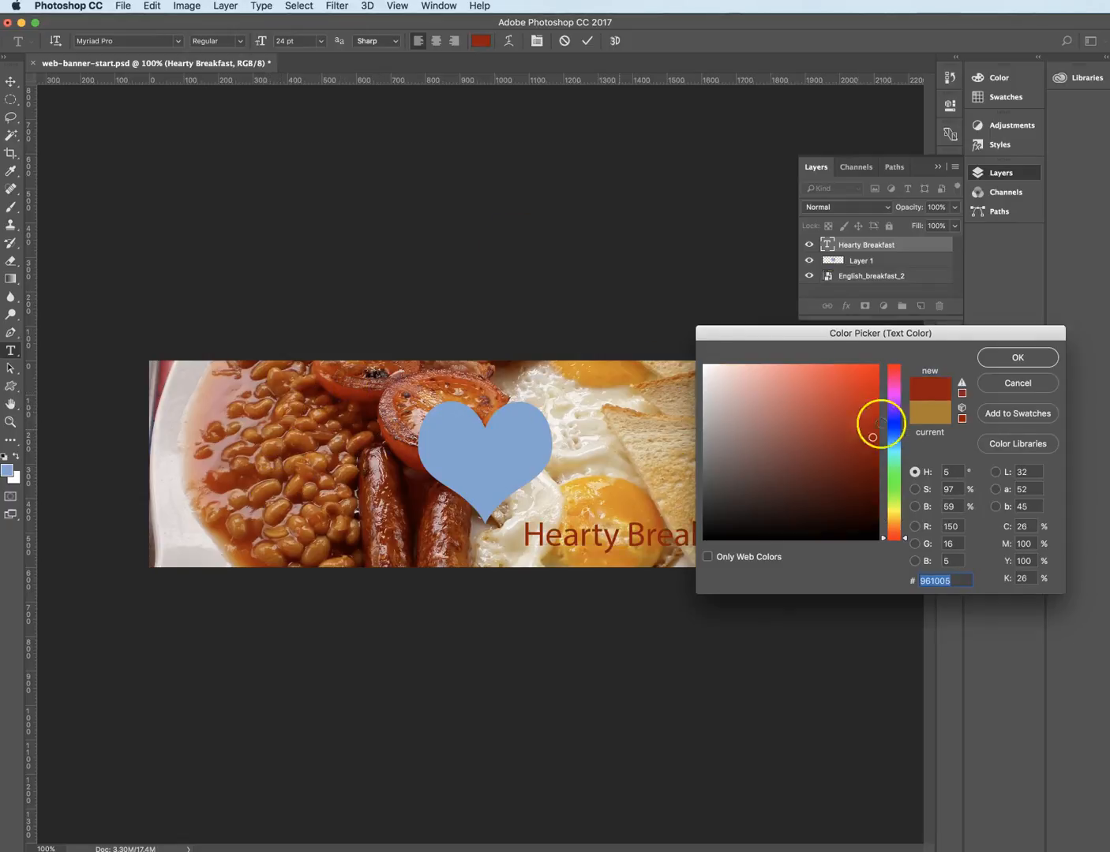
{"action": "left_click", "coordinate": [1015, 364]}
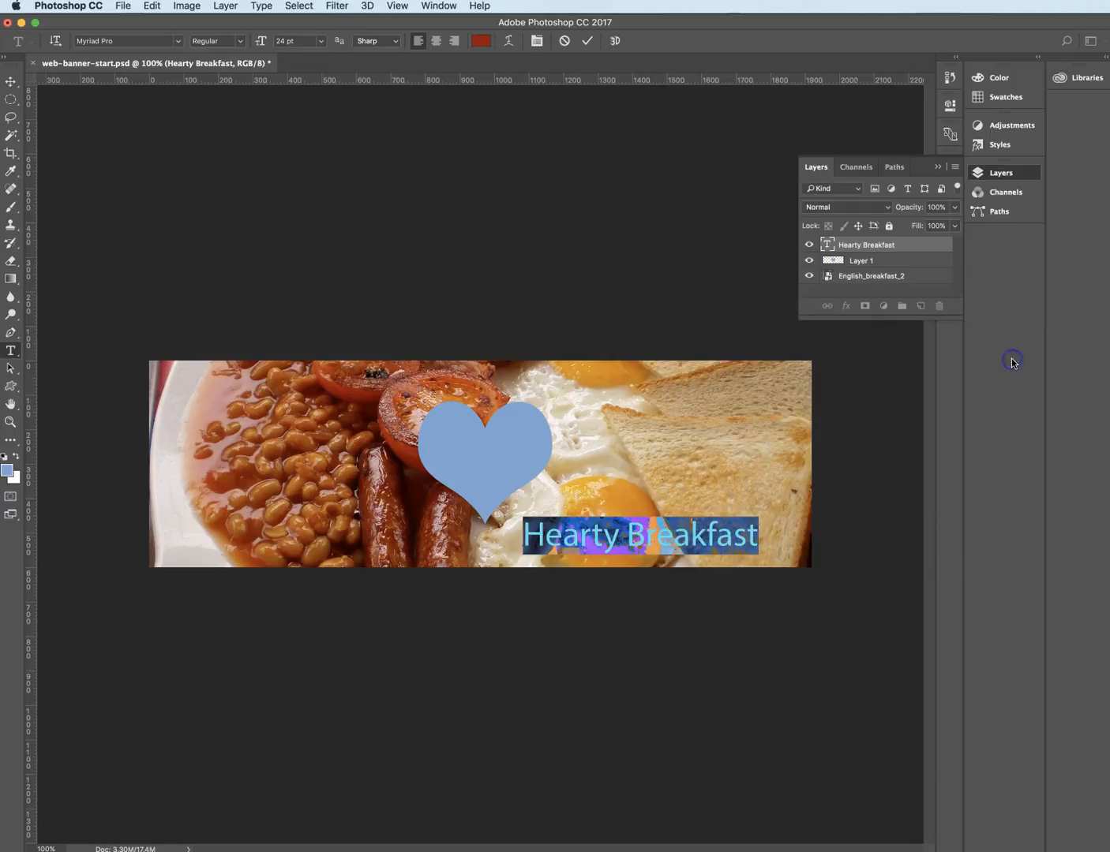
{"action": "left_click", "coordinate": [8, 82]}
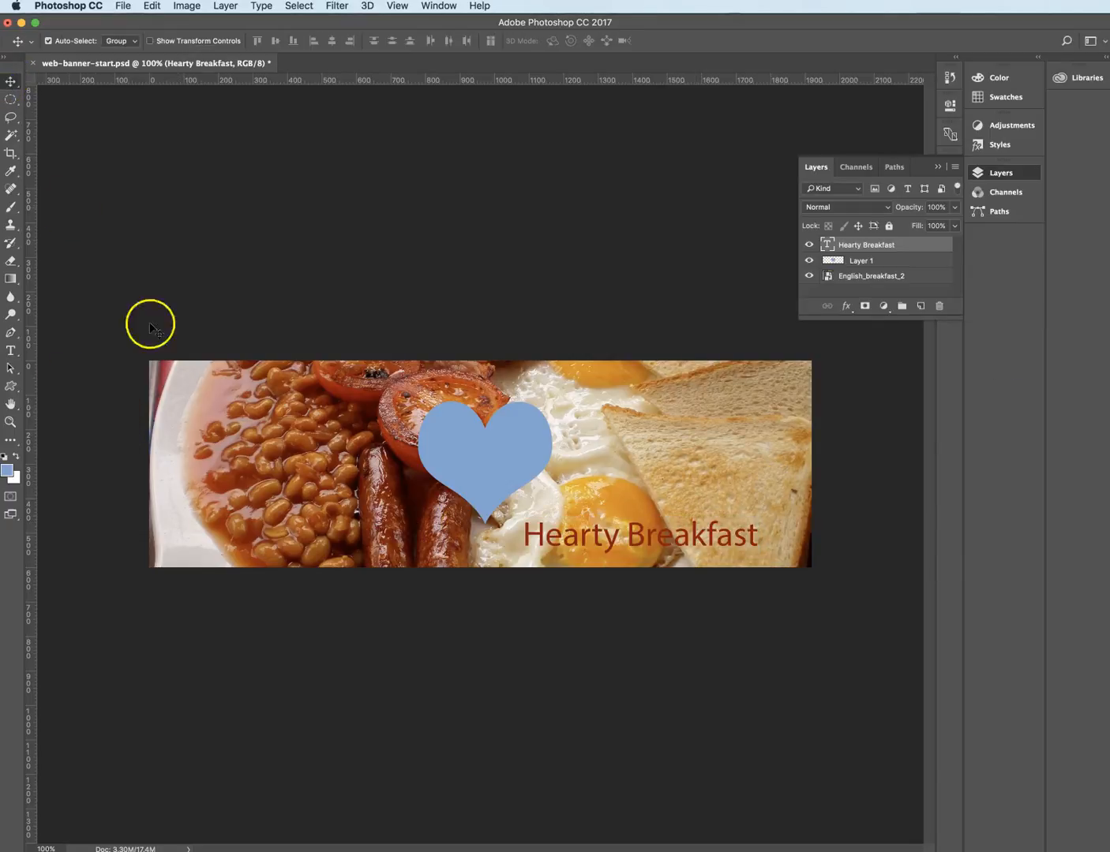
- Load the heart layer's outline as a selection and set the foreground color to light green (#7ed388)
{"action": "left_click", "coordinate": [504, 450]}
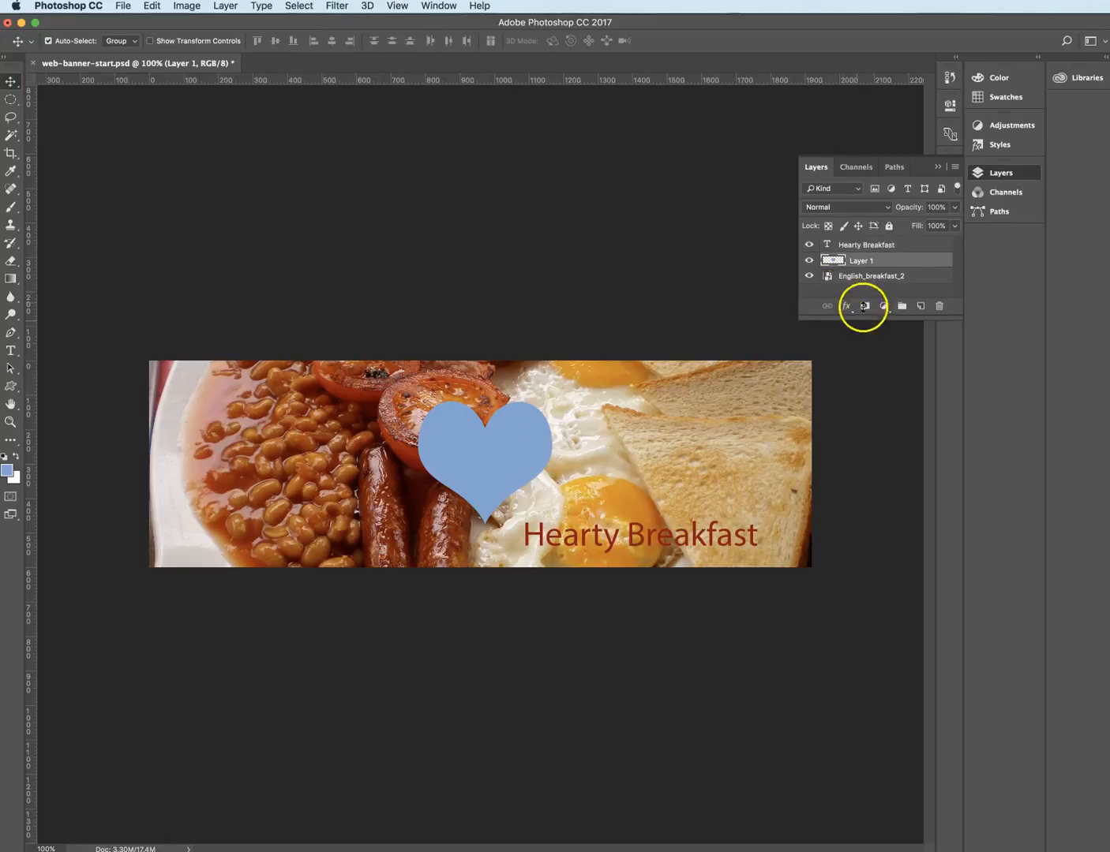
{"action": "left_click", "coordinate": [833, 269], "text": "super"}
{"action": "left_click", "coordinate": [836, 269], "text": "super"}
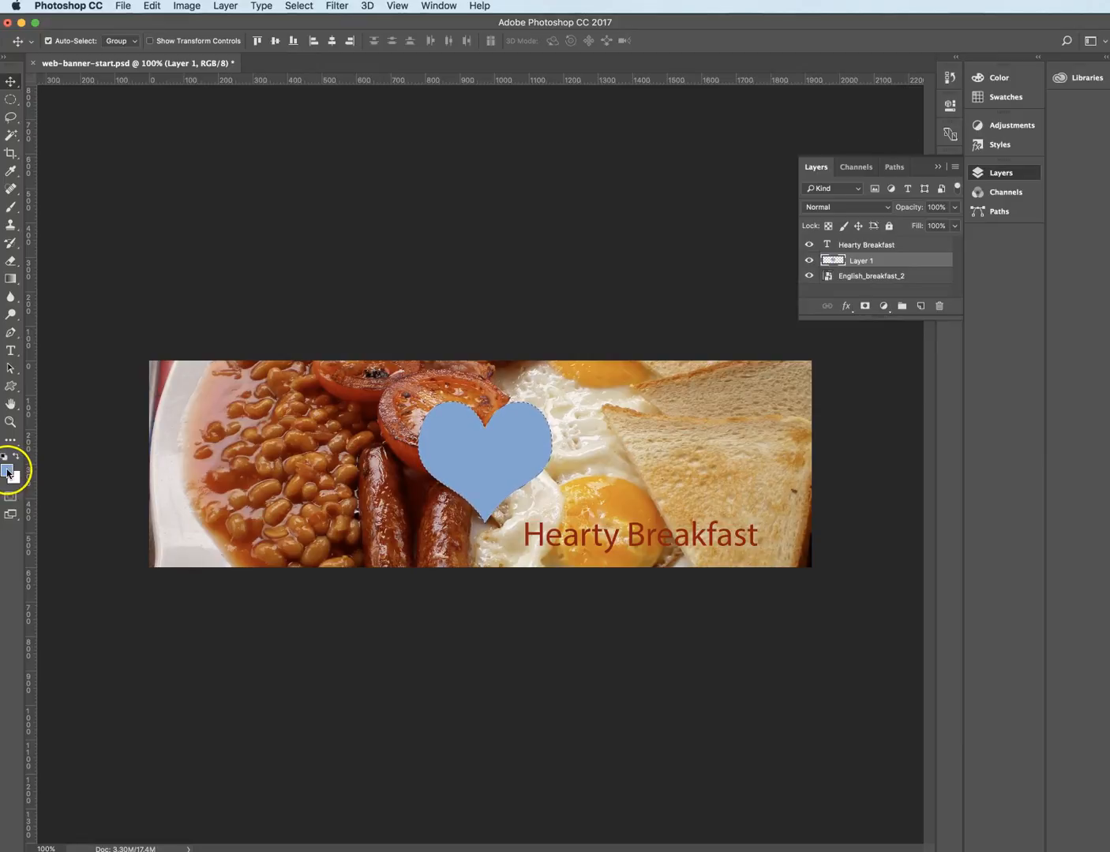
{"action": "left_click", "coordinate": [8, 472]}
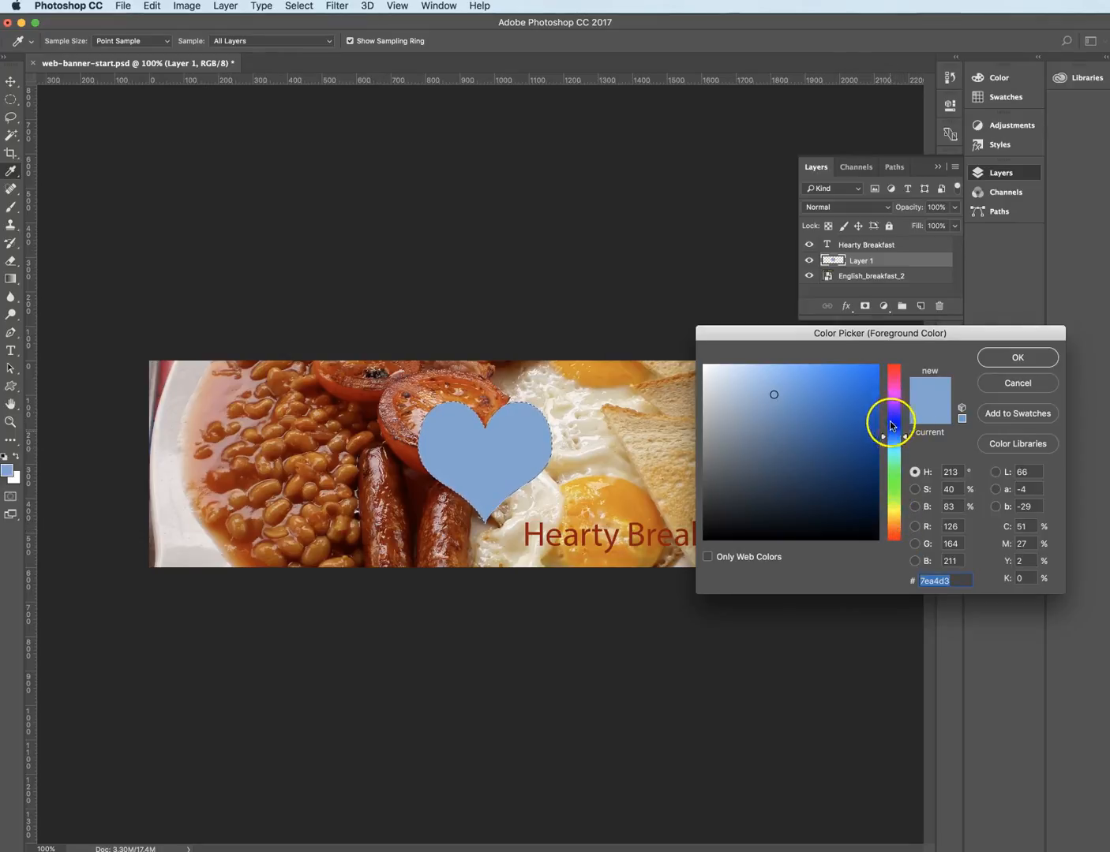
{"action": "left_click", "coordinate": [893, 479]}
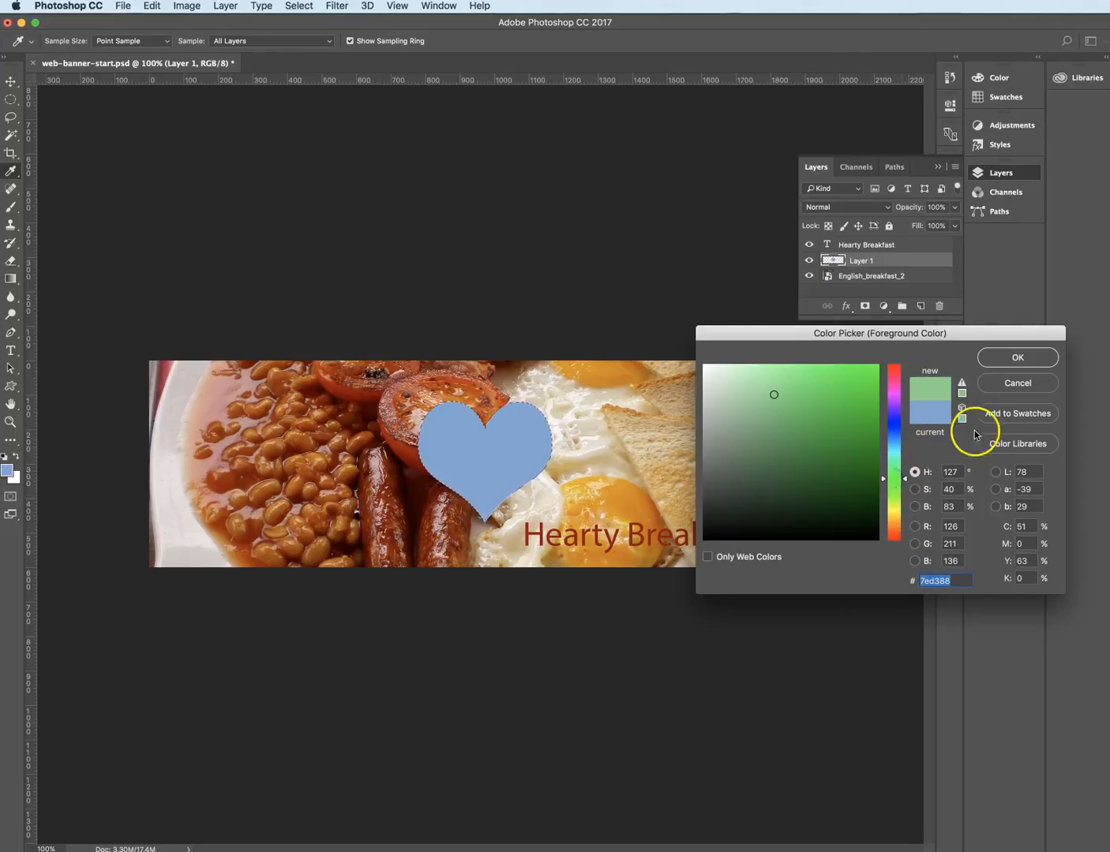
{"action": "left_click", "coordinate": [1003, 356]}
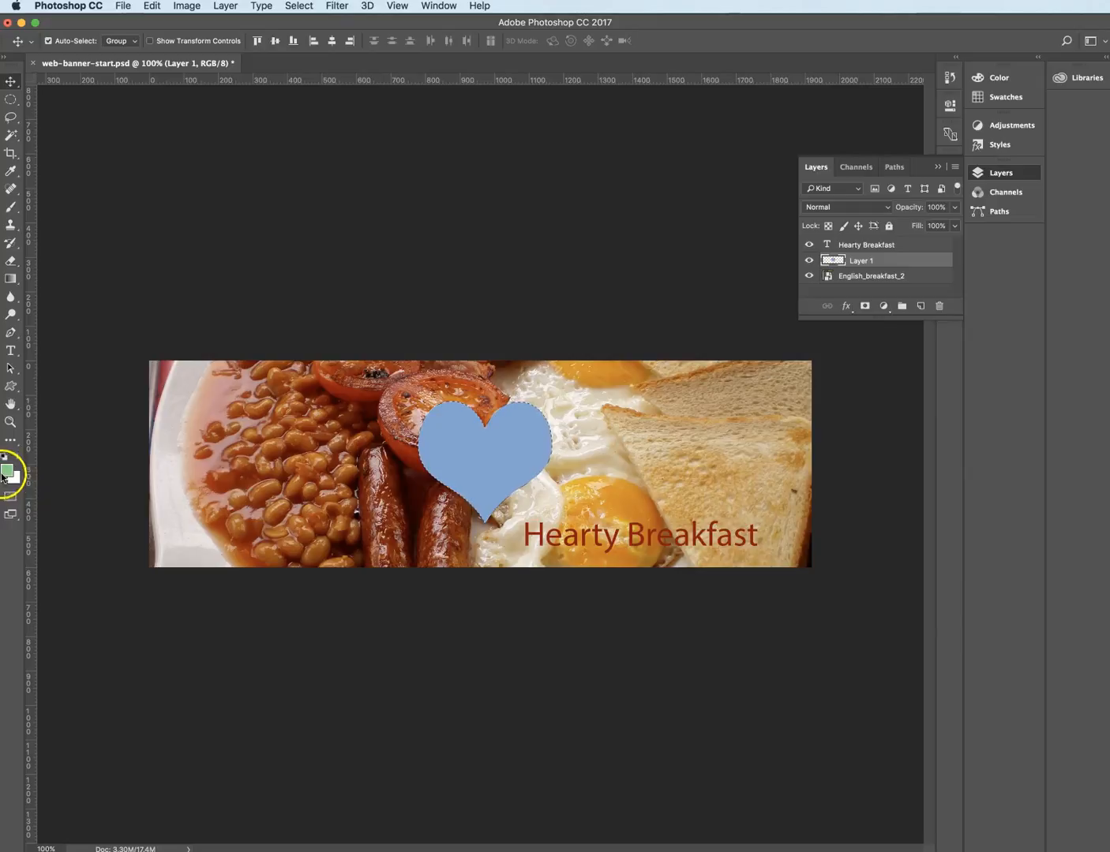
- Fill the selected heart with the foreground color in Normal mode at 100% opacity, and deselect it
{"action": "left_click", "coordinate": [150, 6]}
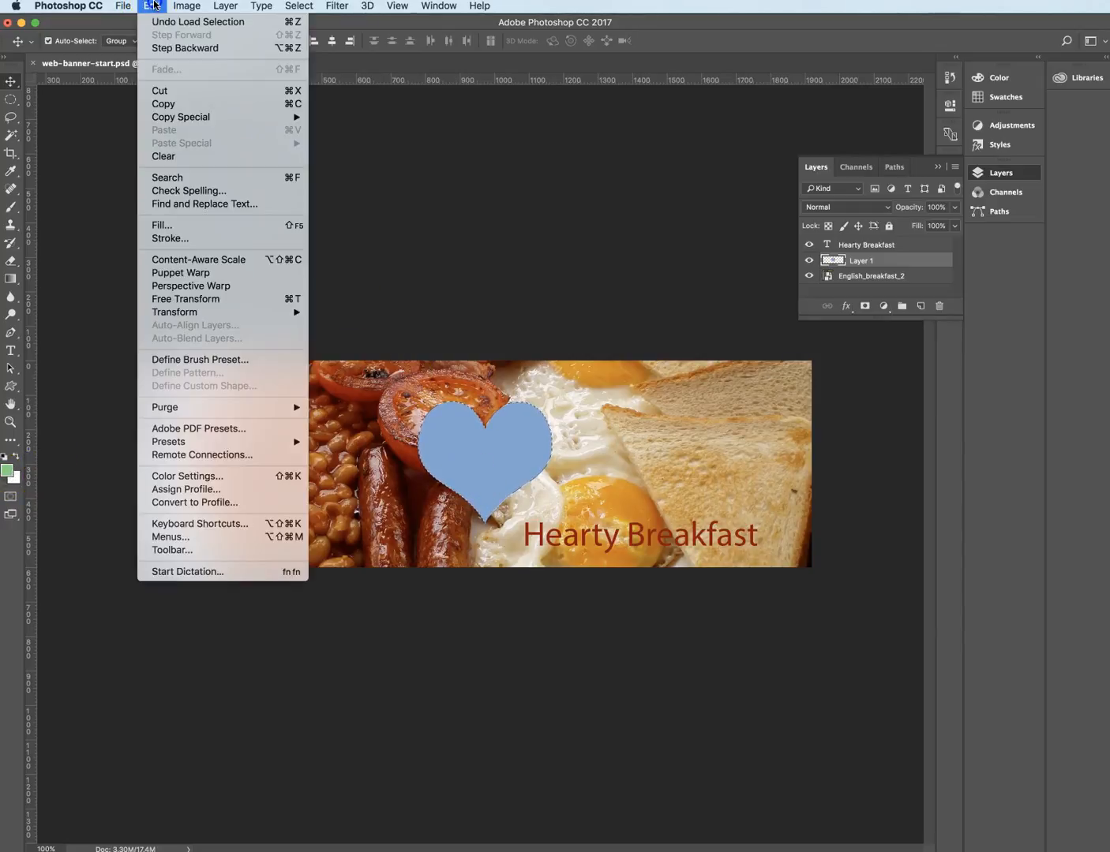
{"action": "left_click", "coordinate": [163, 225]}
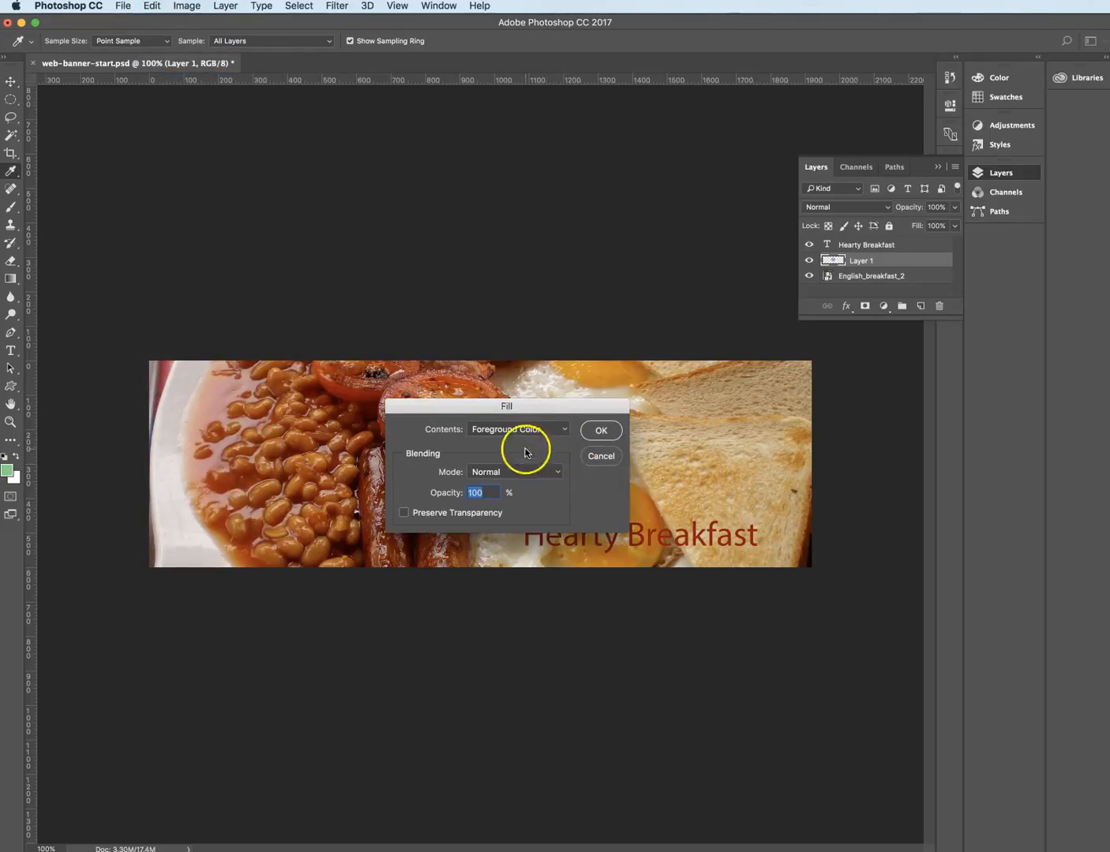
{"action": "left_click", "coordinate": [607, 433]}
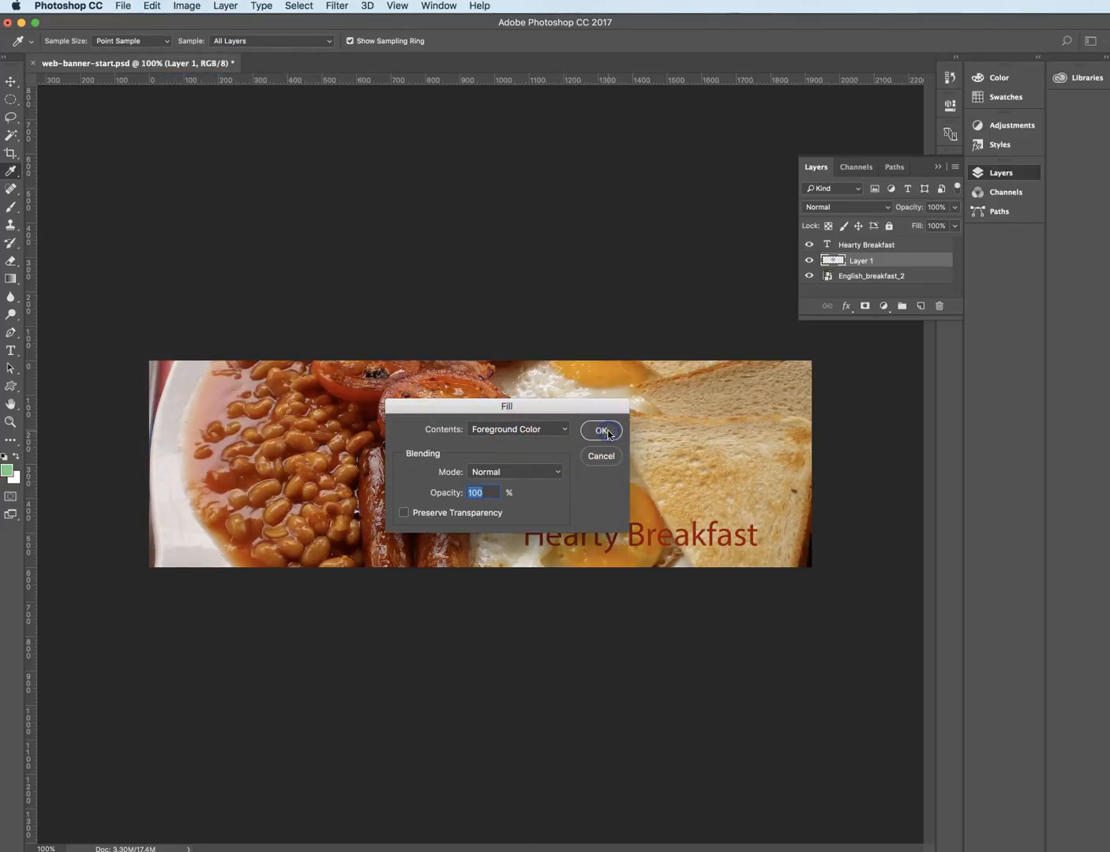
{"action": "key", "text": "super+d"}
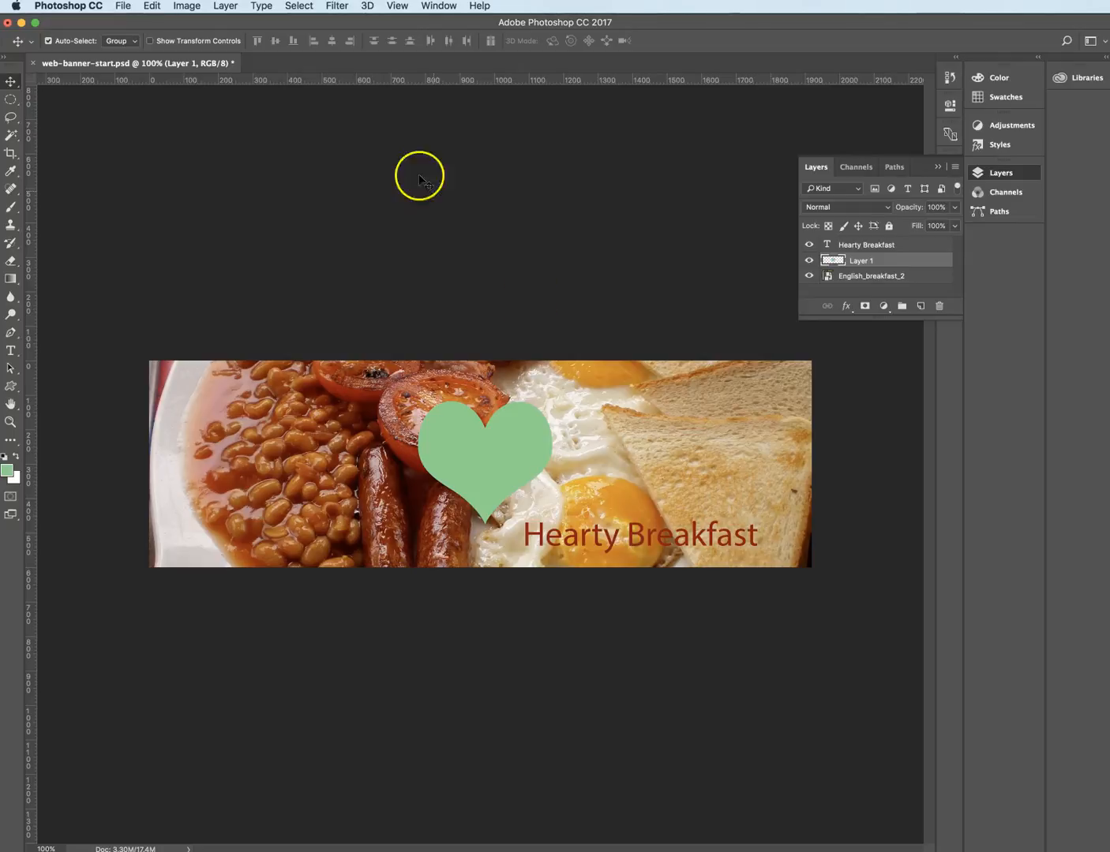
- Resize the whole banner image to a width of 1200 pixels with proportions linked, and return to the Move tool
{"action": "left_click", "coordinate": [189, 8]}
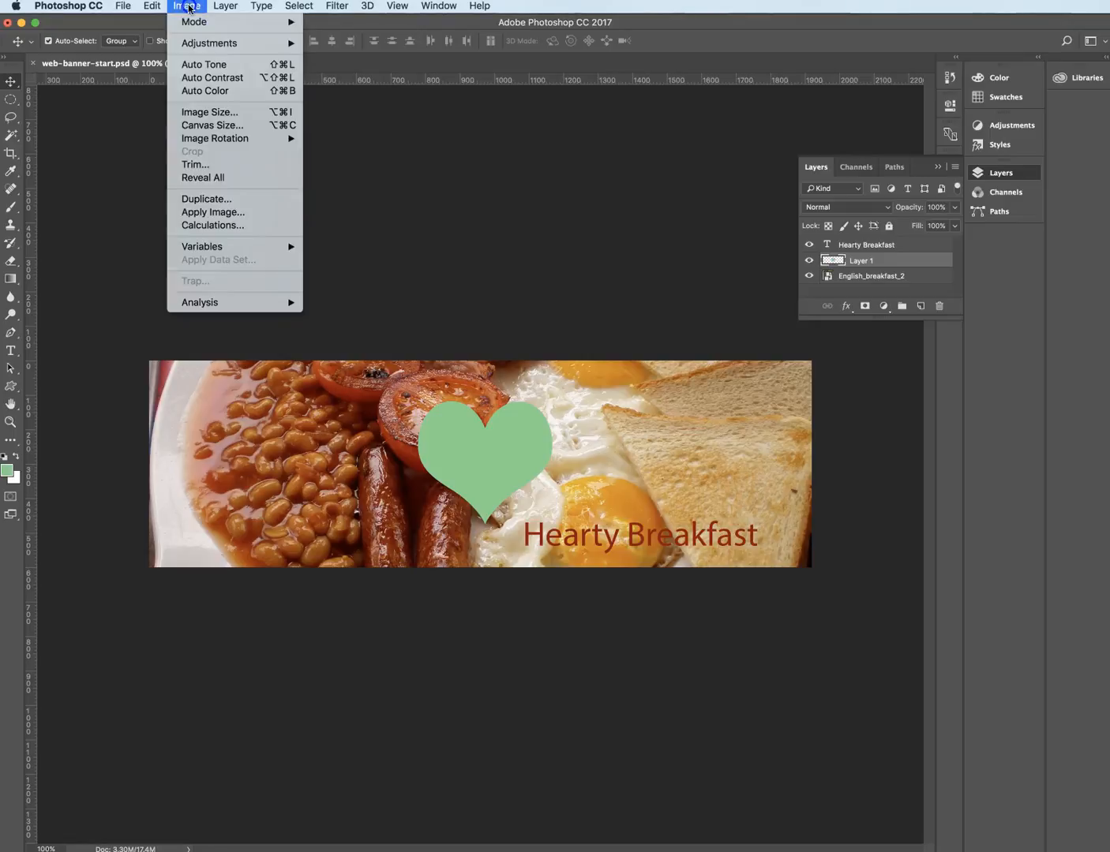
{"action": "left_click", "coordinate": [186, 112]}
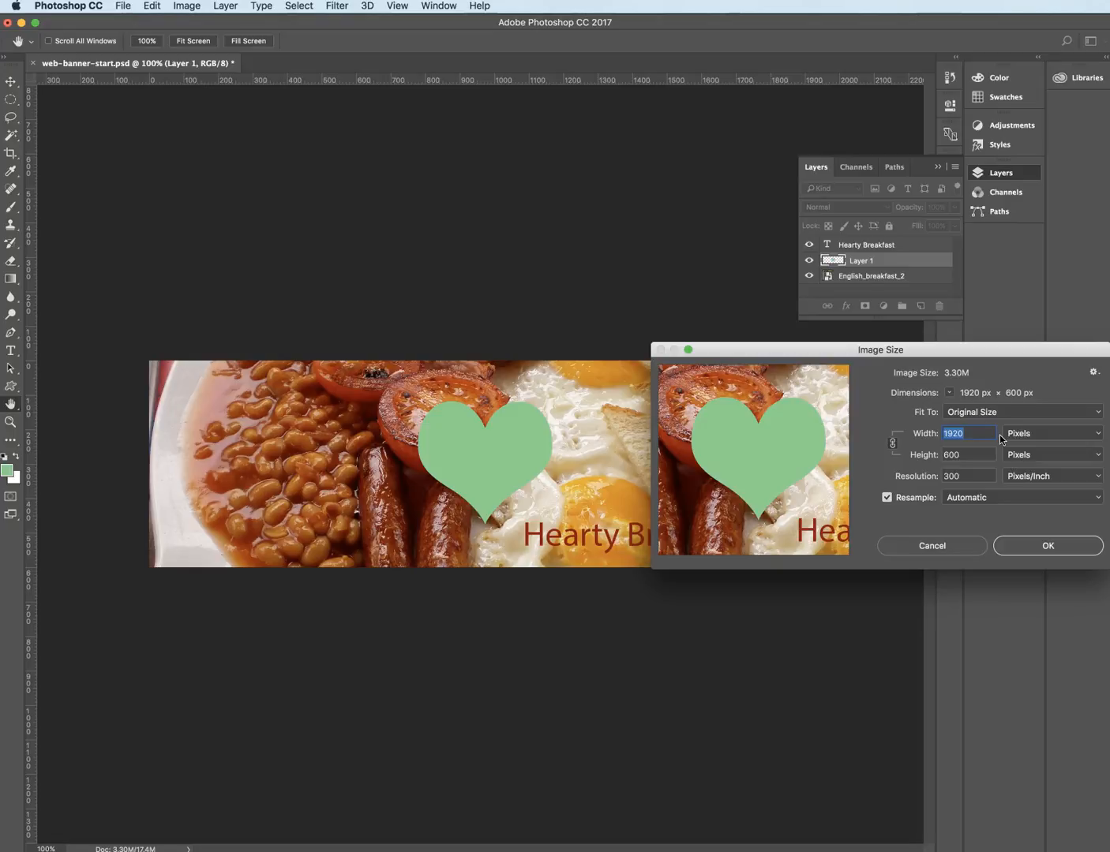
{"action": "type", "text": "1200"}
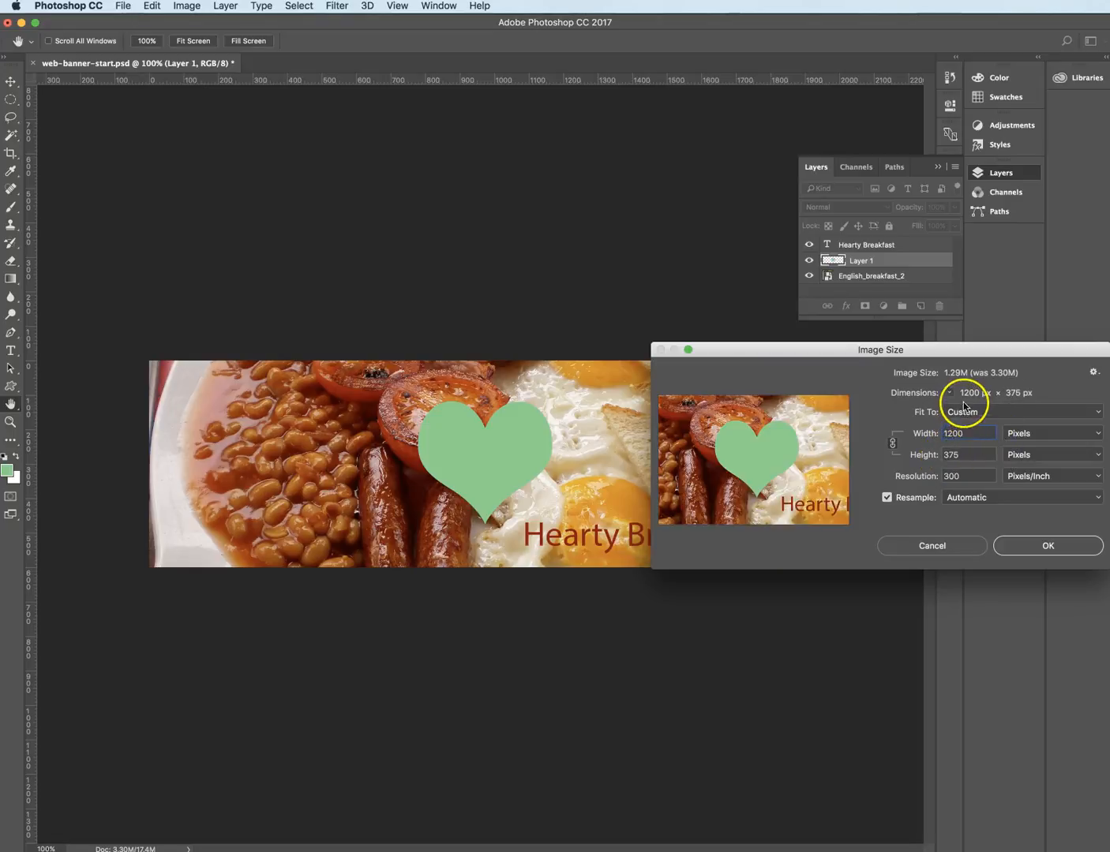
{"action": "left_click", "coordinate": [1050, 546]}
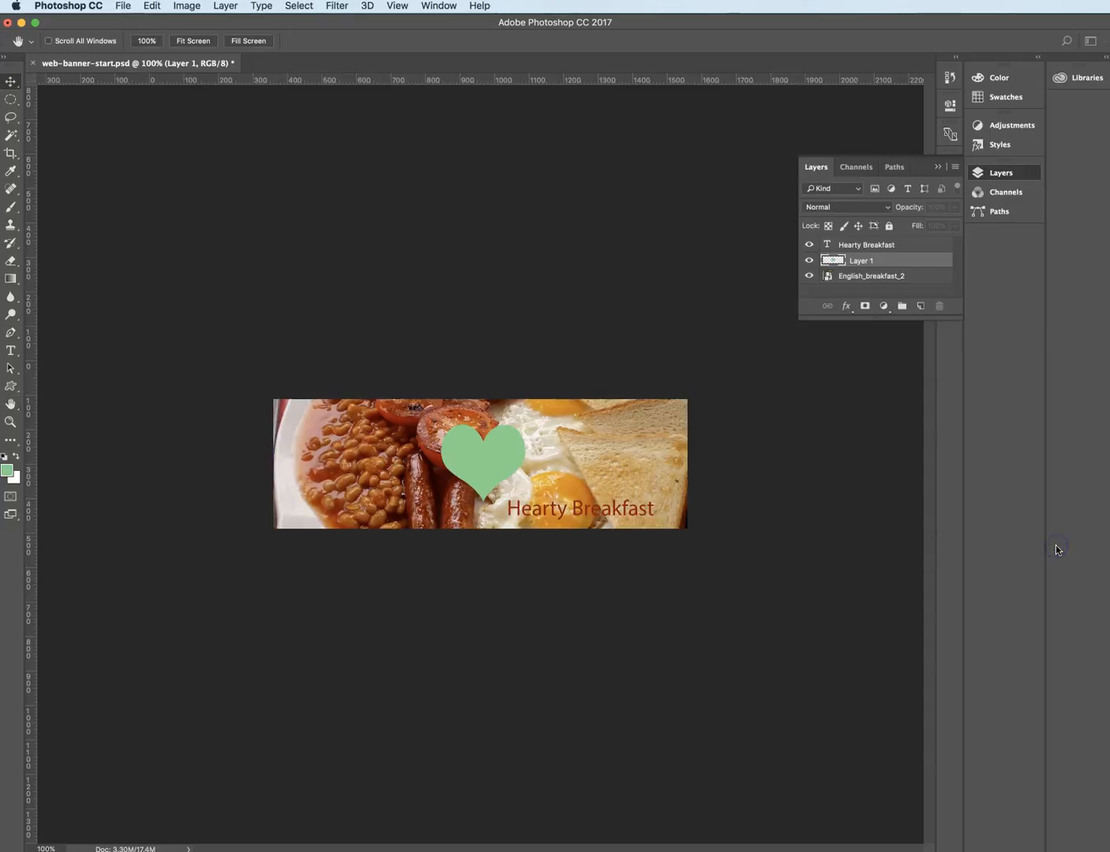
{"action": "key", "text": "v"}
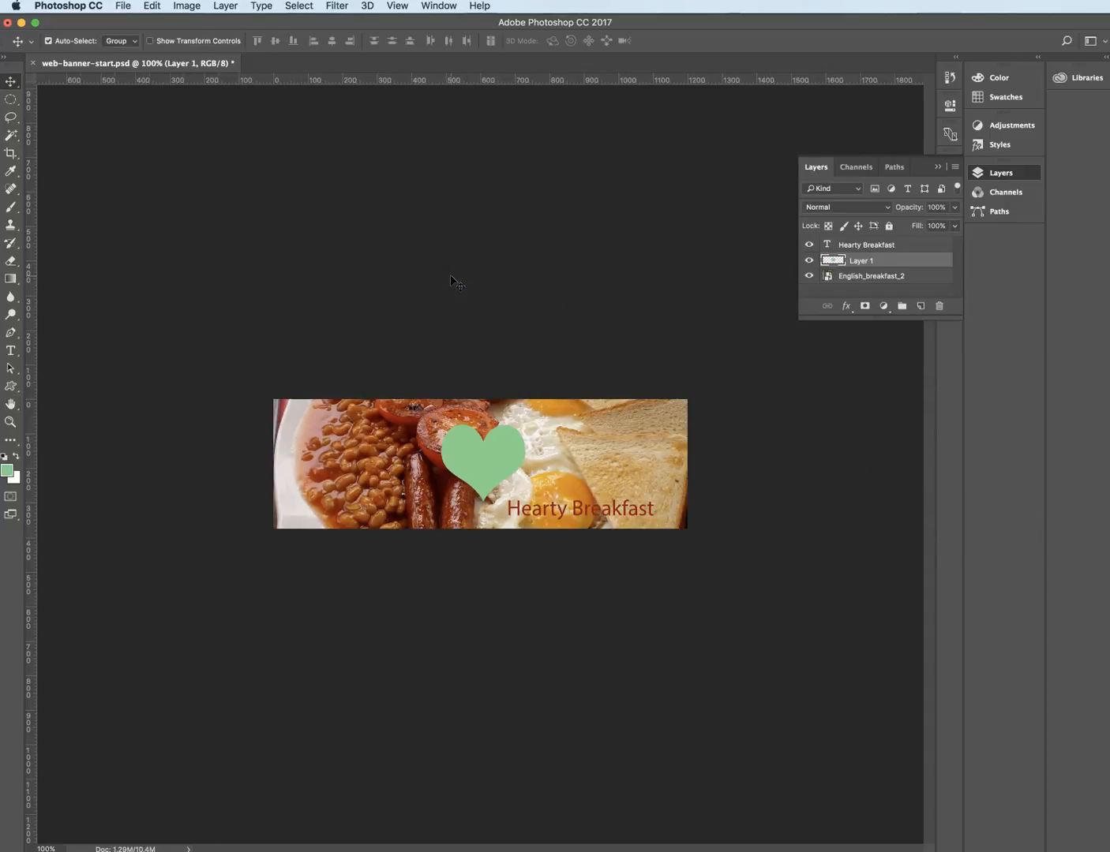
- Start a Save for Web (Legacy) export of the banner with JPEG as the file format
{"action": "left_click", "coordinate": [126, 7]}
{"action": "mouse_move", "coordinate": [140, 197]}
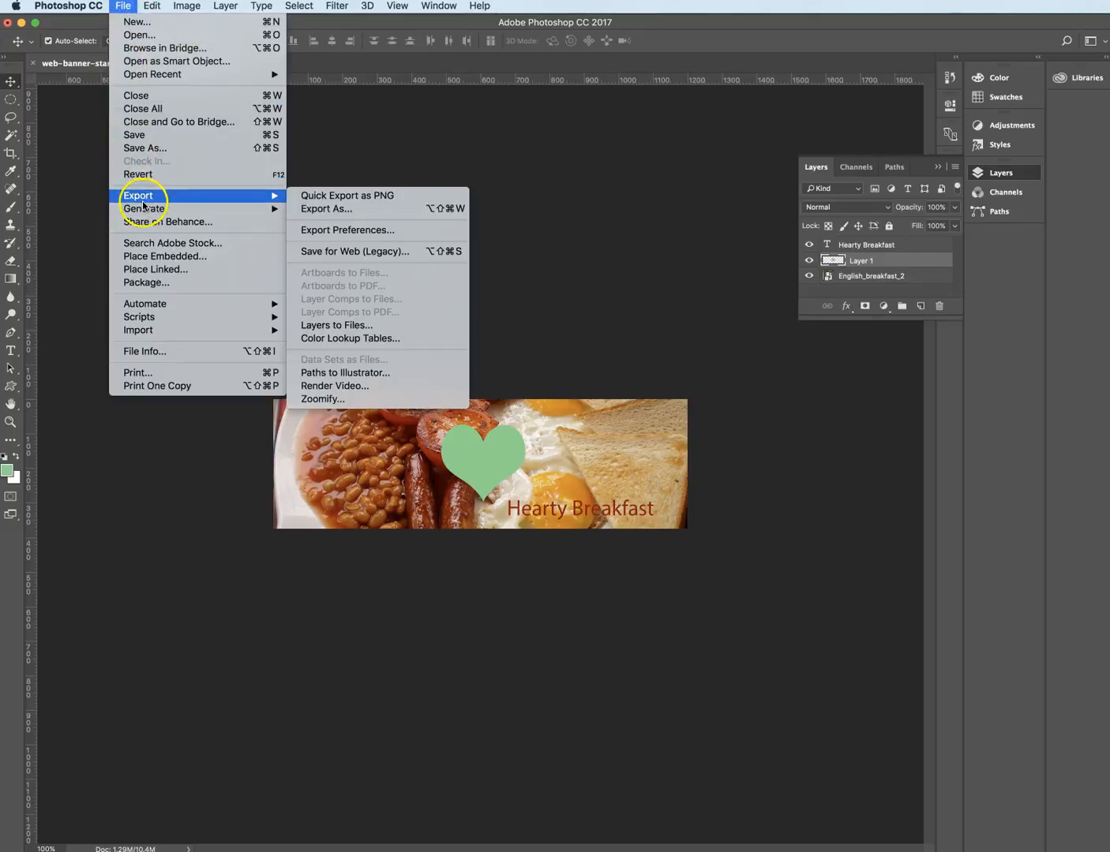
{"action": "left_click", "coordinate": [381, 252]}
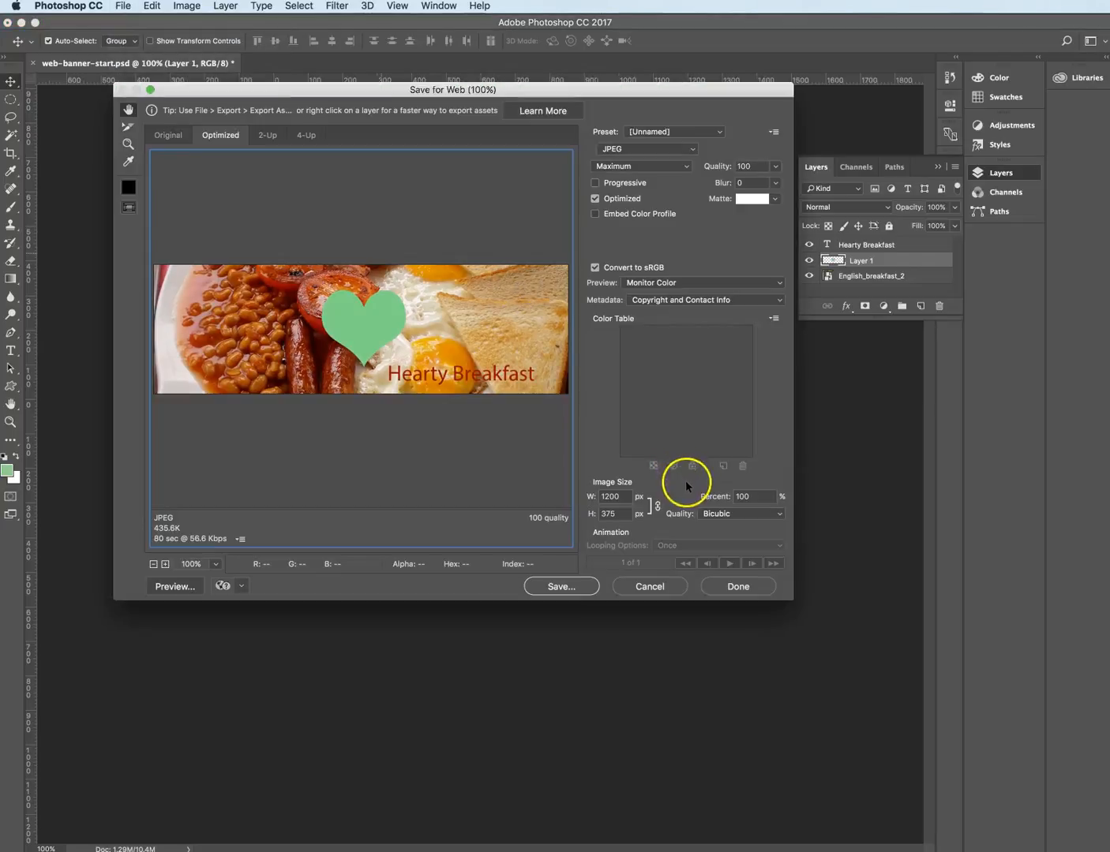
{"action": "left_click", "coordinate": [636, 148]}
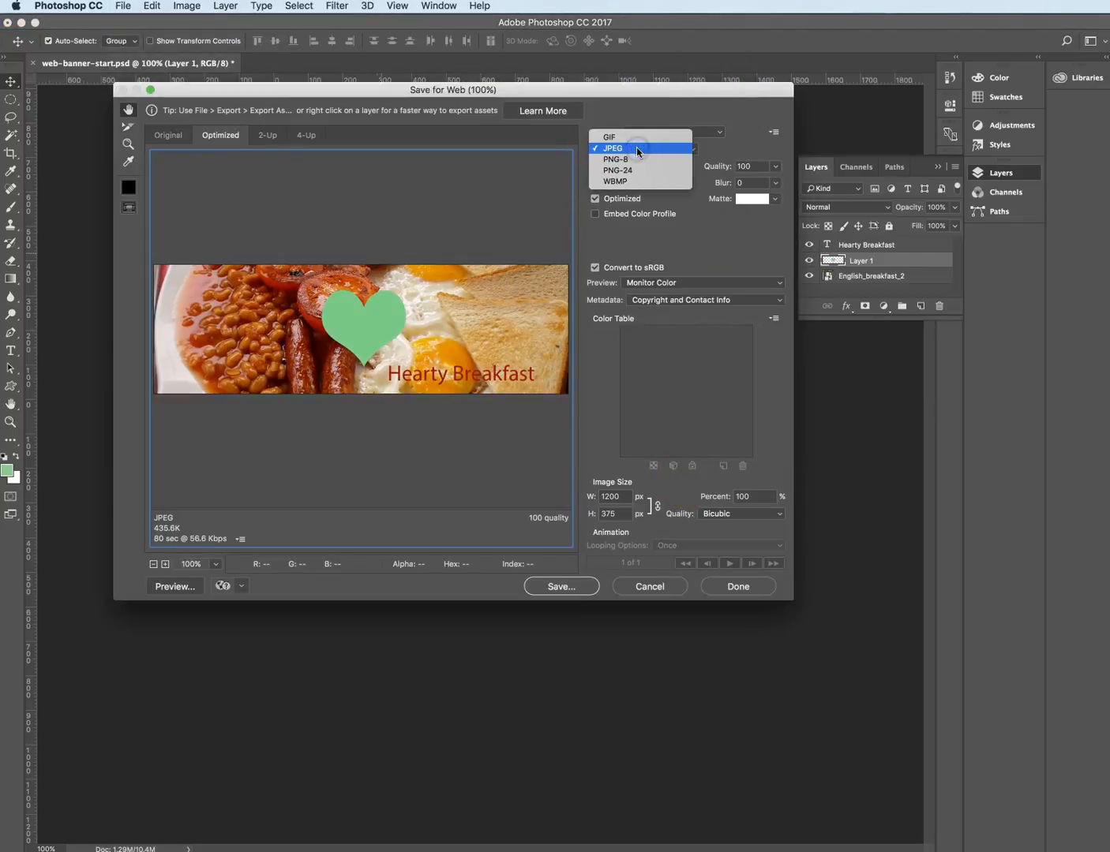
{"action": "left_click", "coordinate": [637, 149]}
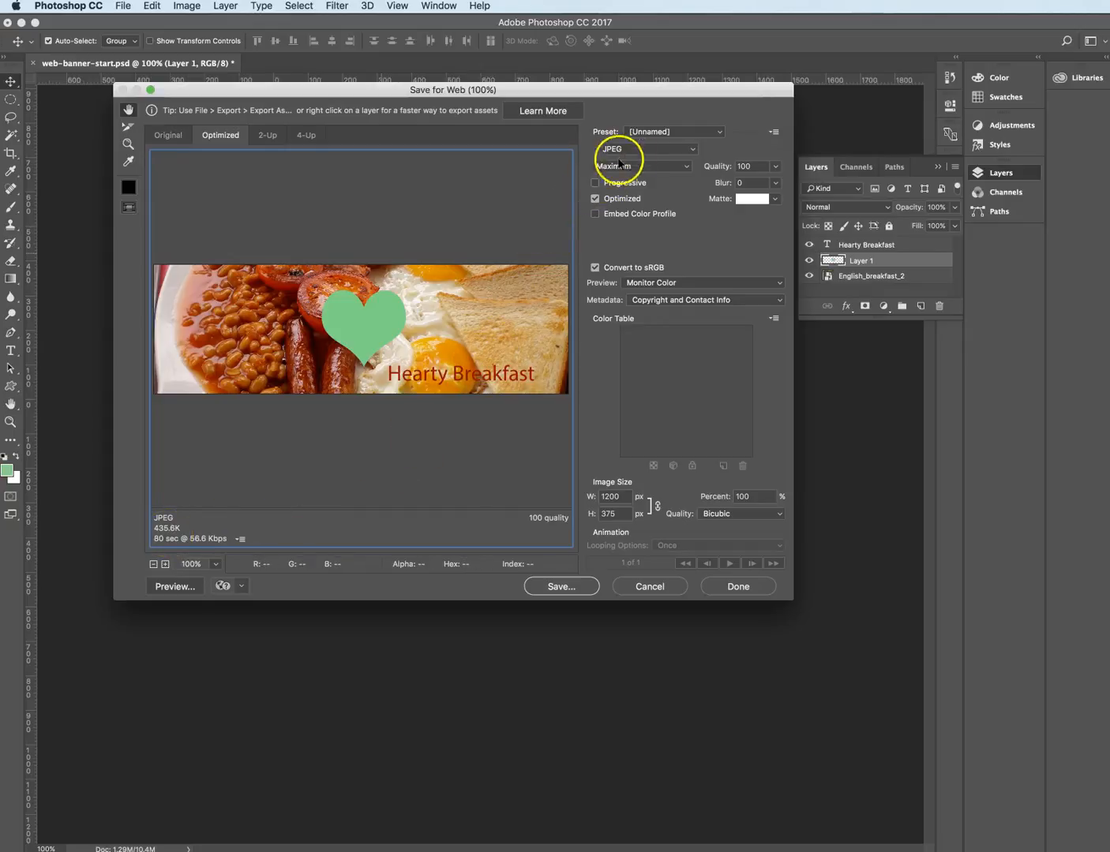
- Try the Very High and High quality presets for the JPEG export
{"action": "left_click", "coordinate": [673, 166]}
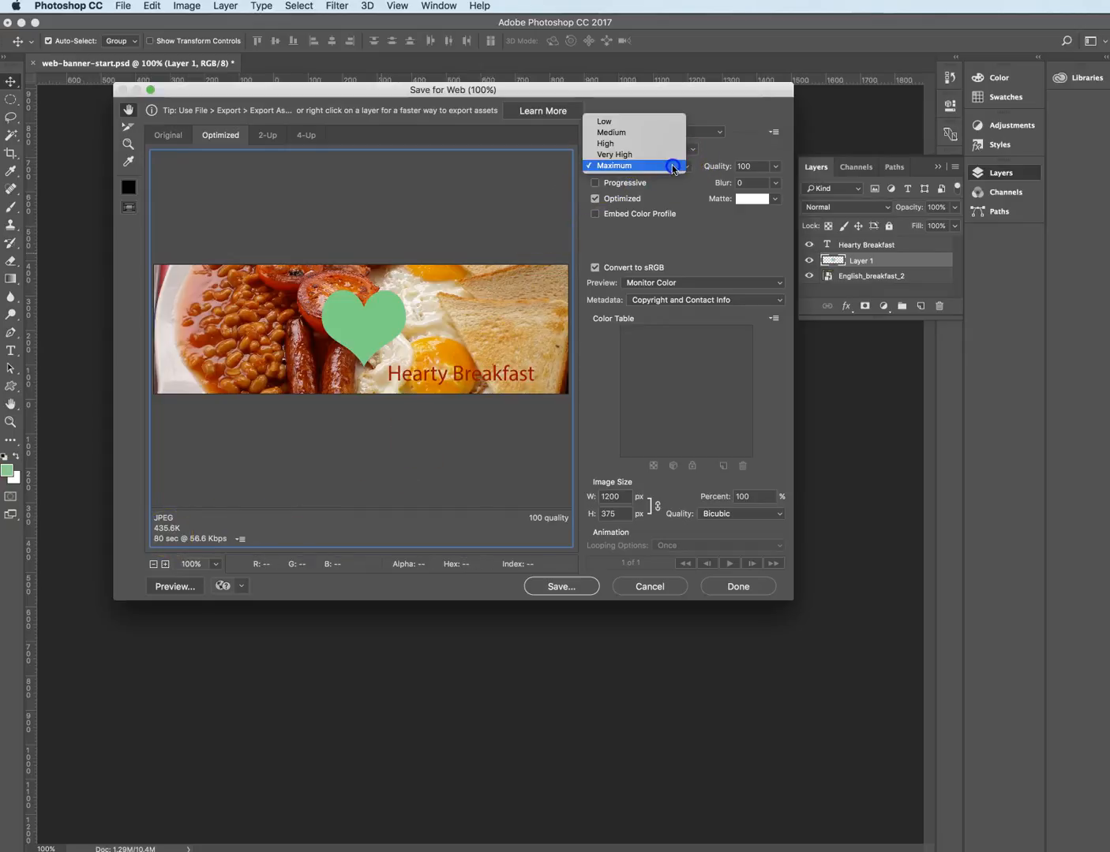
{"action": "left_click", "coordinate": [630, 154]}
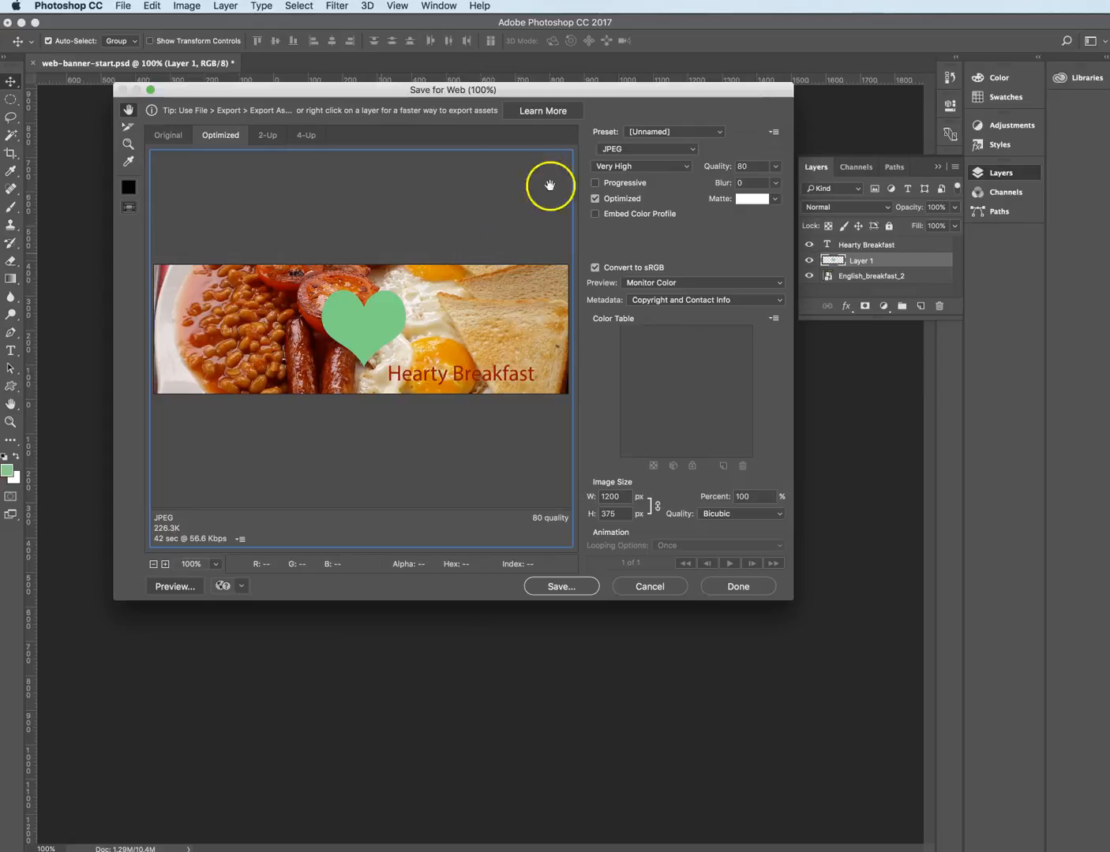
{"action": "left_click", "coordinate": [638, 165]}
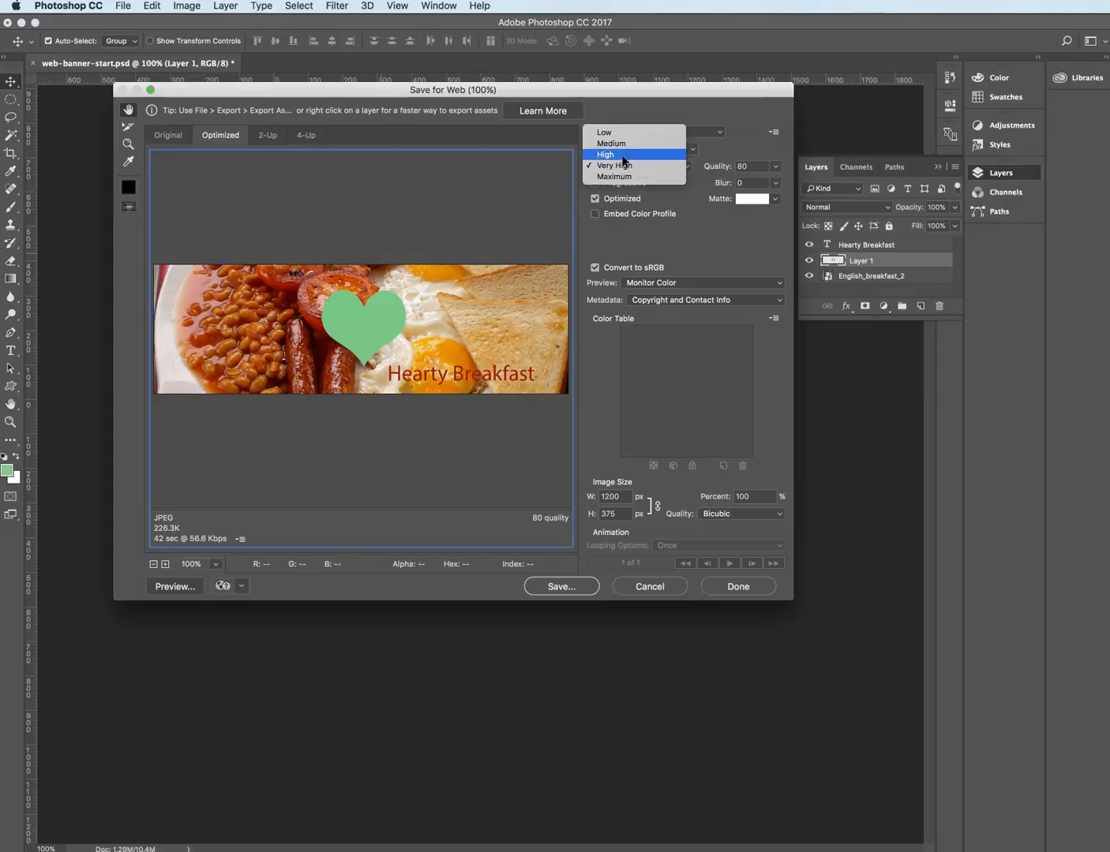
{"action": "left_click", "coordinate": [624, 154]}
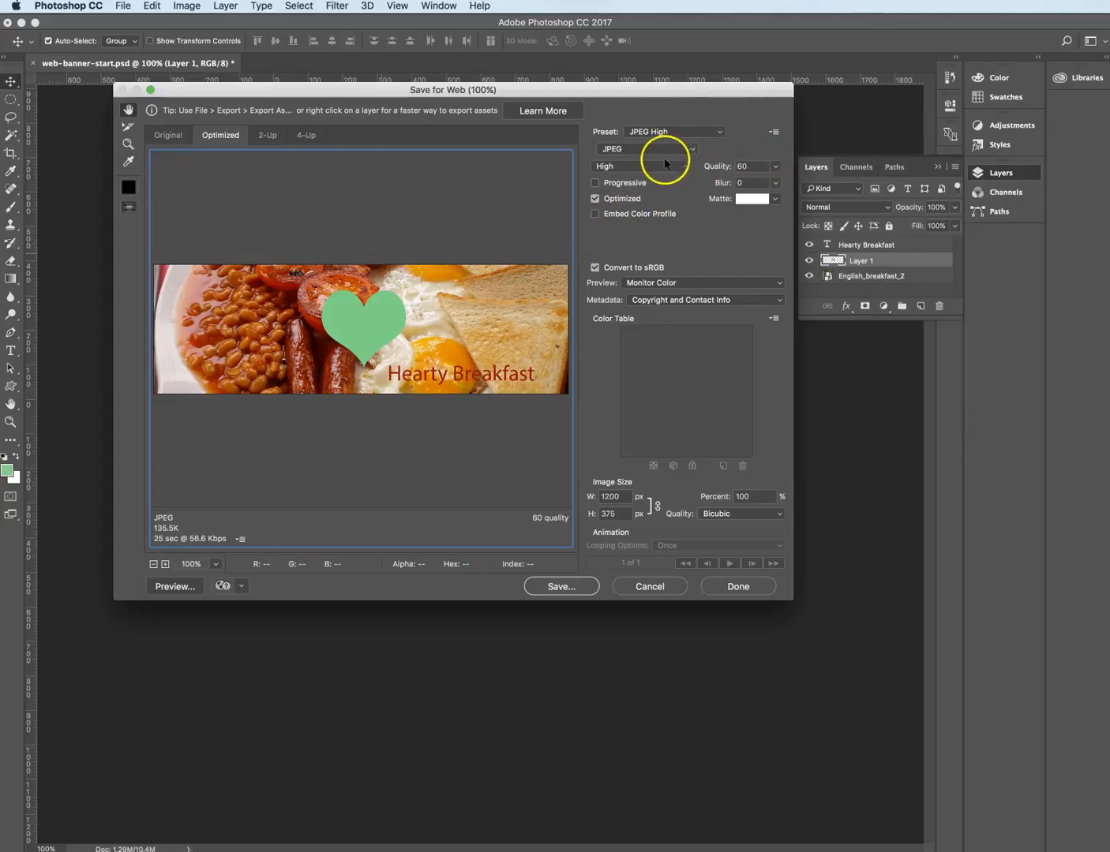
- Choose the Very High preset for the JPEG export and set its quality value to 70
{"action": "left_click", "coordinate": [628, 168]}
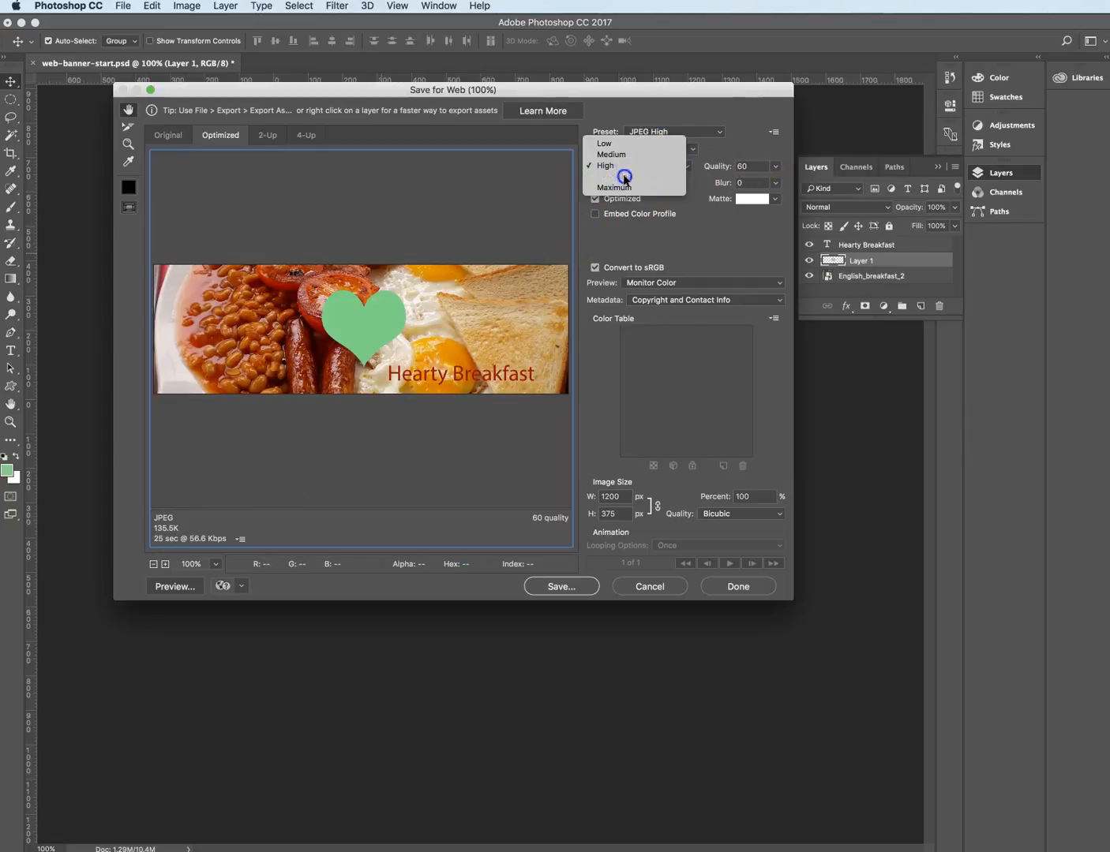
{"action": "left_click", "coordinate": [624, 176]}
{"action": "left_click", "coordinate": [736, 168]}
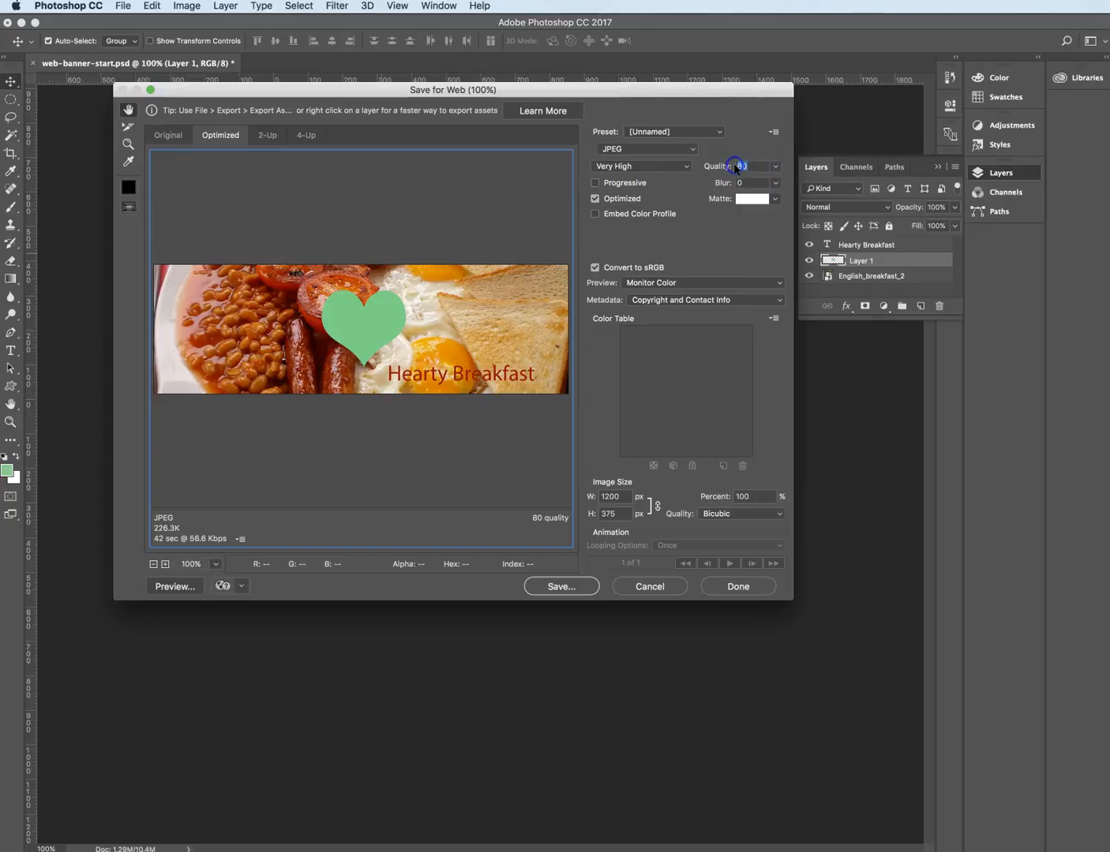
{"action": "type", "text": "70"}
- Save the optimized image as web-banner-start.jpg in the Student Downloads folder on the Desktop
{"action": "left_click", "coordinate": [561, 586]}
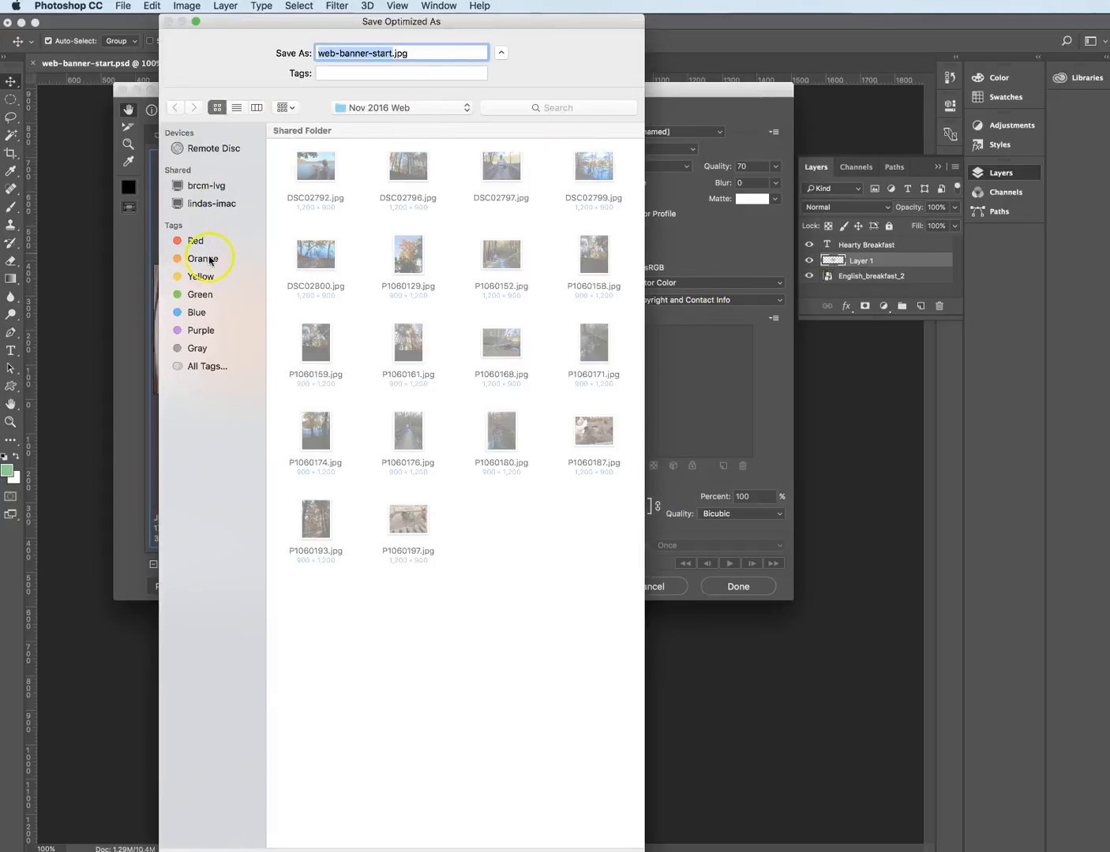
{"action": "left_click_drag", "start_coordinate": [387, 108], "coordinate": [373, 142]}
{"action": "left_click", "coordinate": [316, 789]}
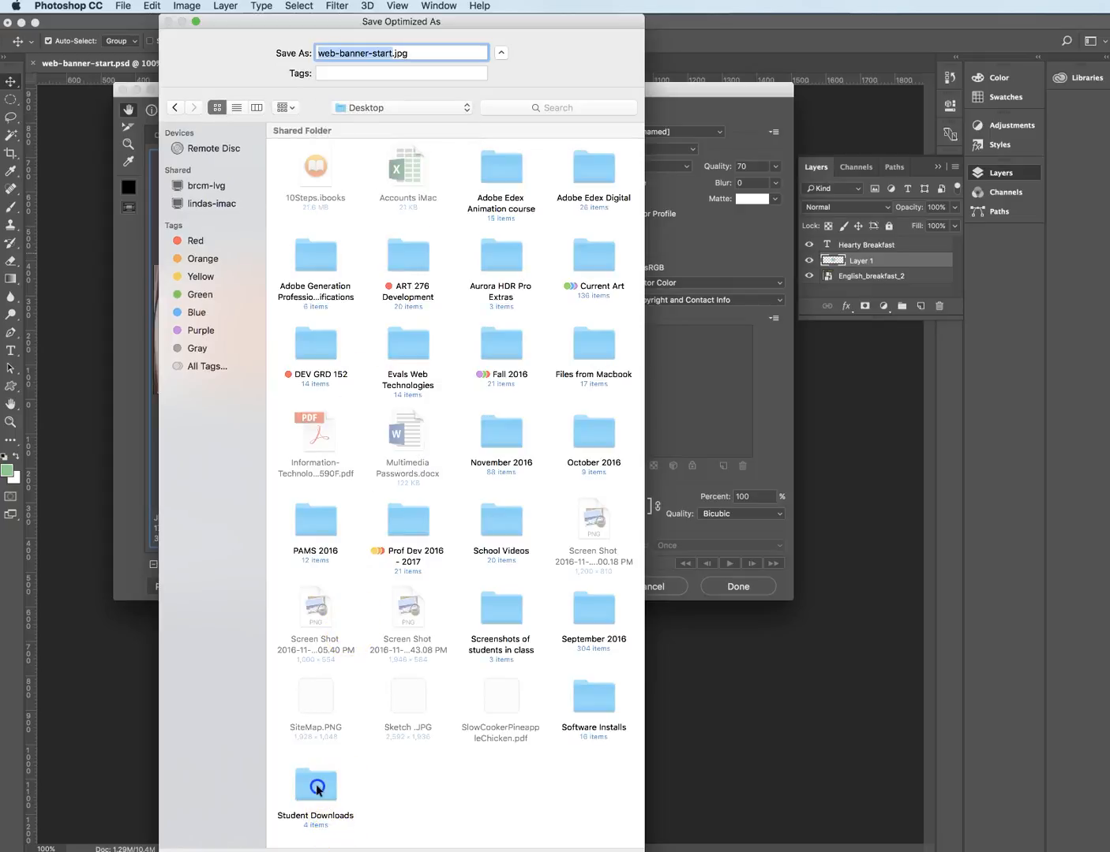
{"action": "double_click", "coordinate": [316, 789]}
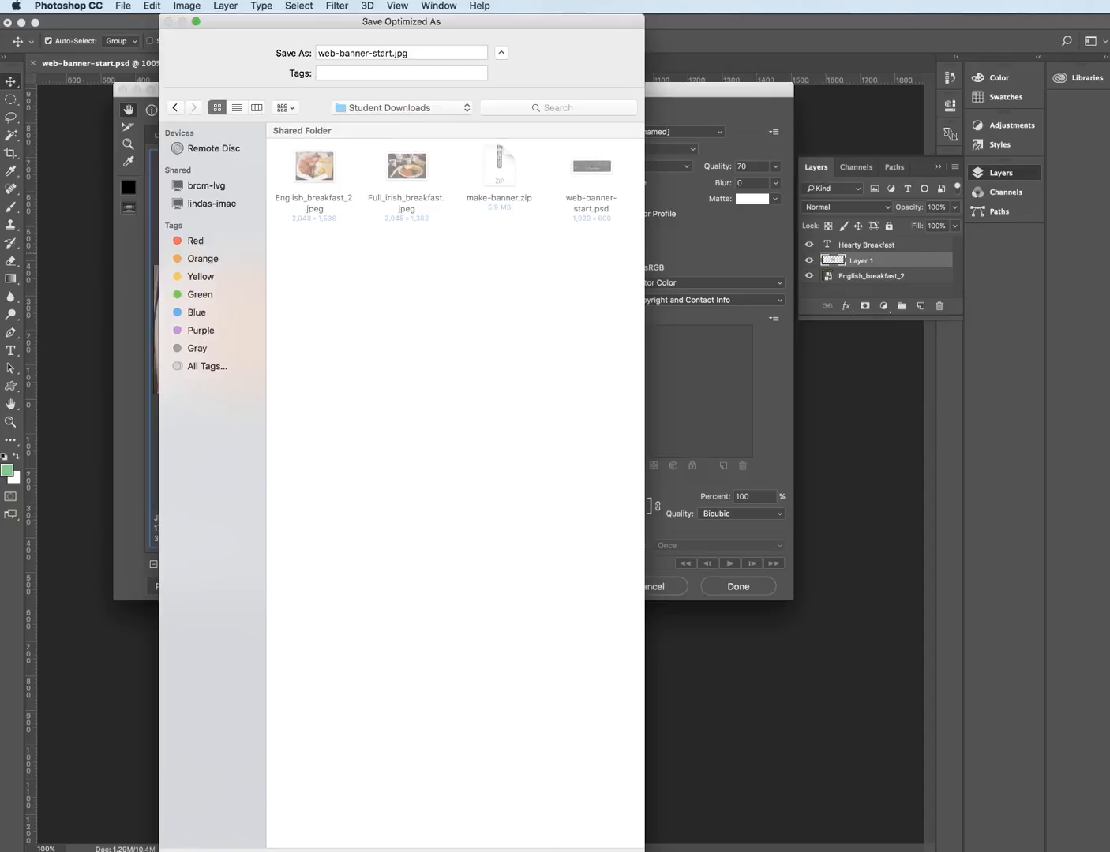
{"action": "key", "text": "Return"}
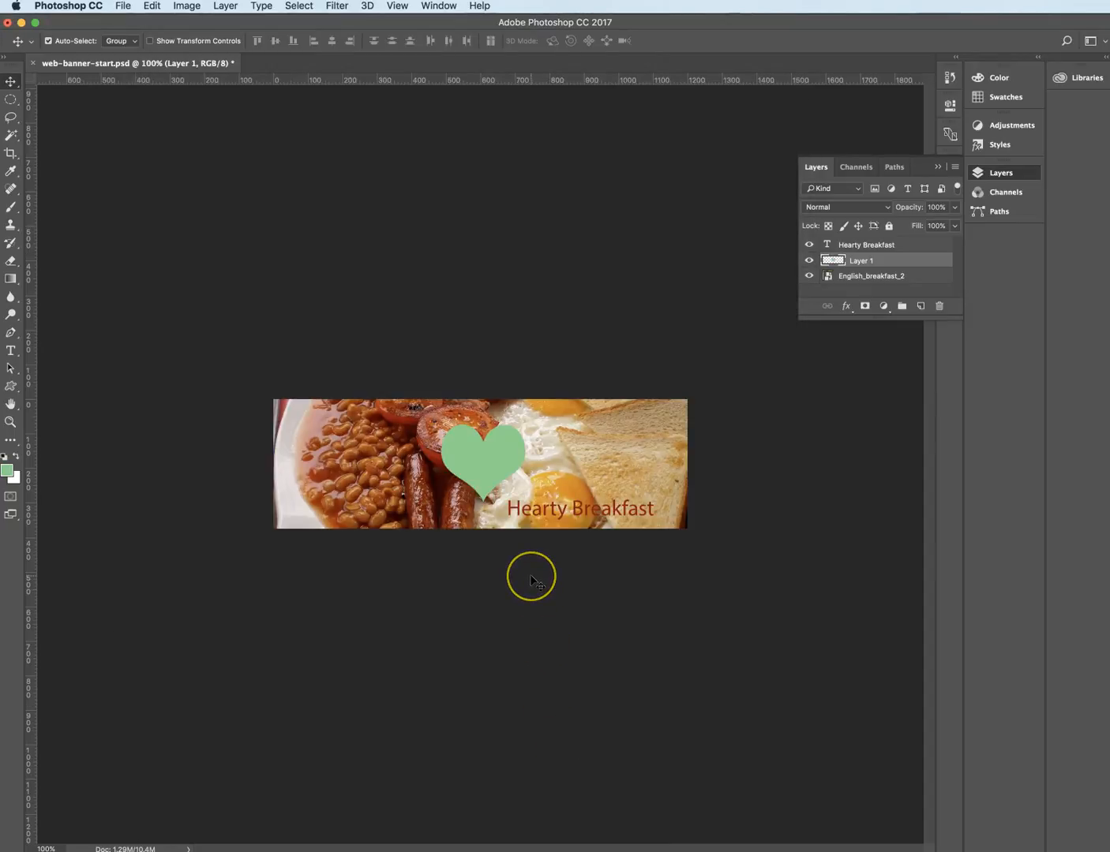